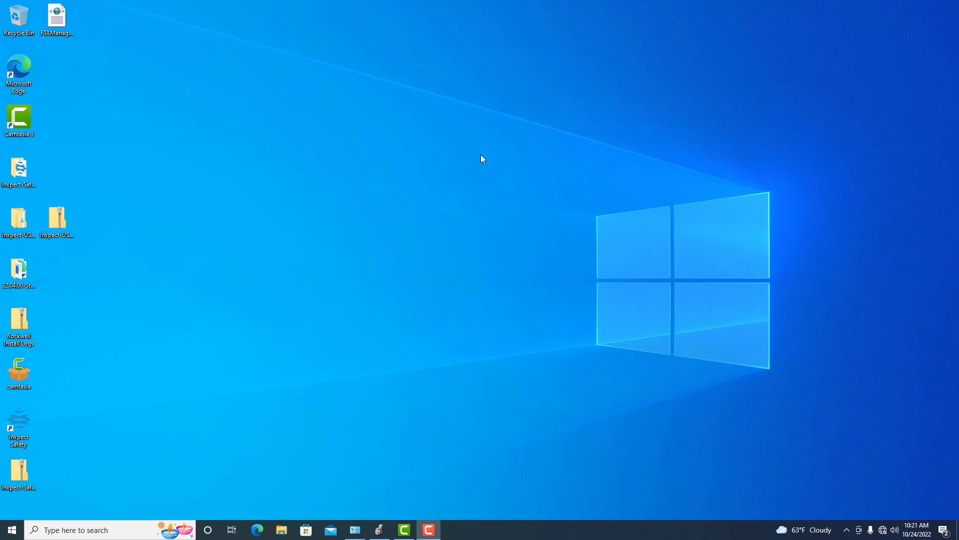
Open the Windows Start menu to find the BootP-DHCP Tool.
key("super")
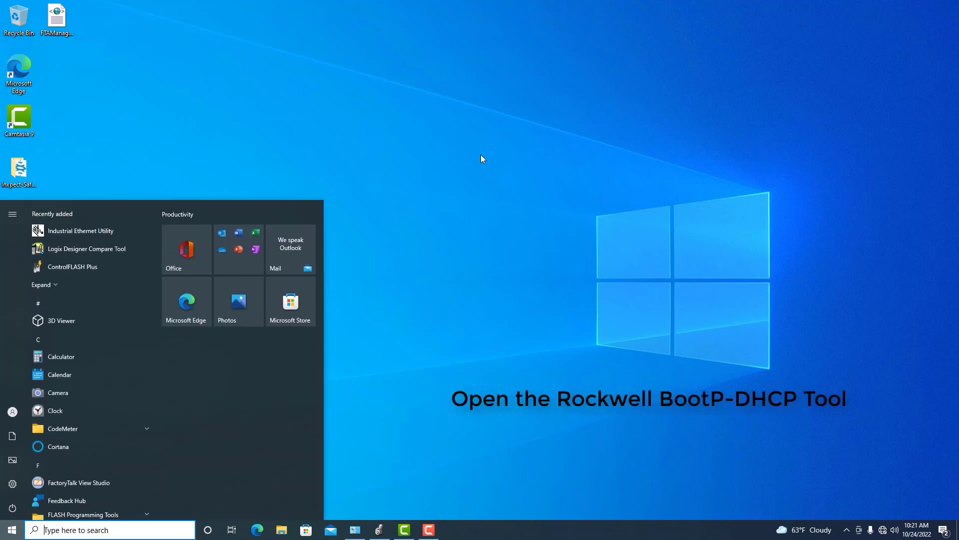
Run the BootP-DHCP Tool on Realtek USB GbE Family Controller #2 and select the scanner's DHCP entry.
type("boo")
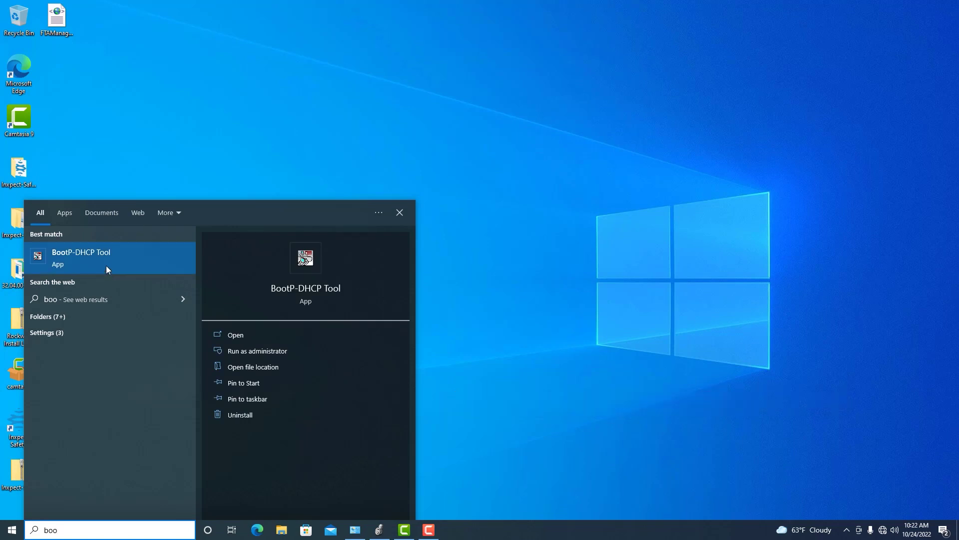
left_click(106, 265)
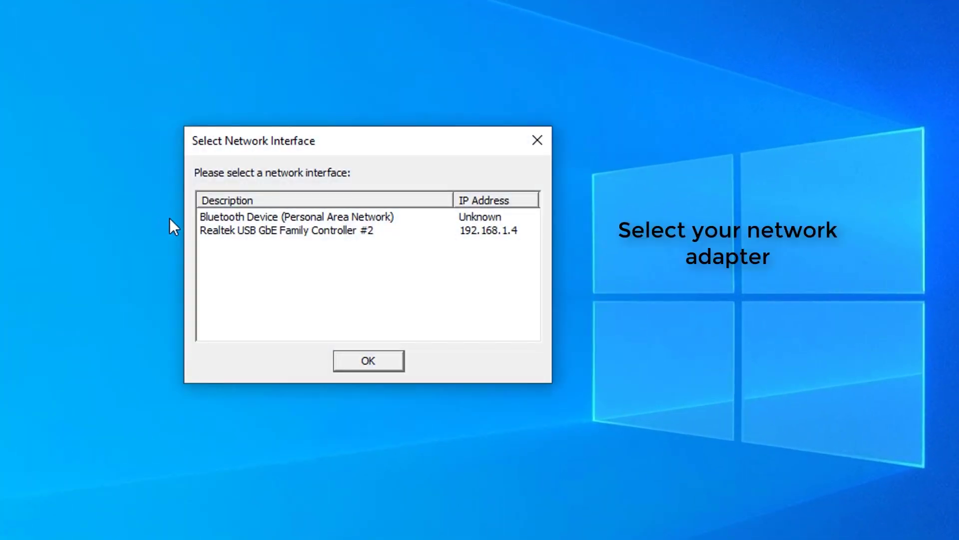
left_click(223, 234)
left_click(344, 362)
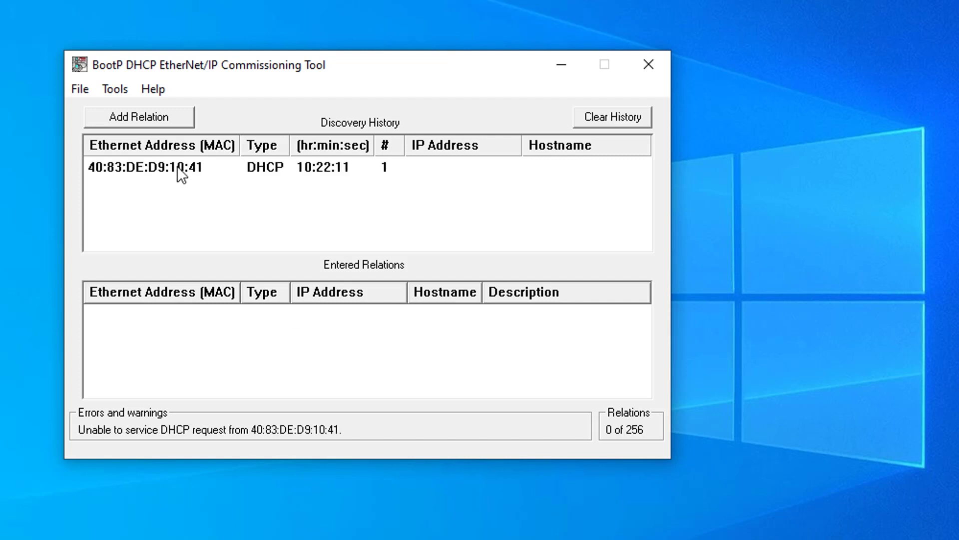
left_click(176, 166)
Add a relation giving the discovered scanner the client IP 192.168.1.200.
right_click(175, 167)
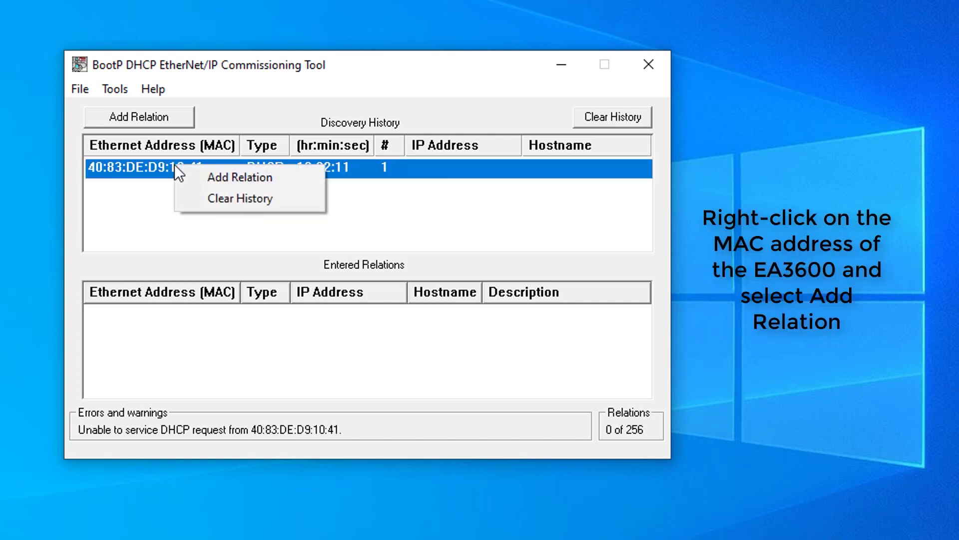
left_click(198, 177)
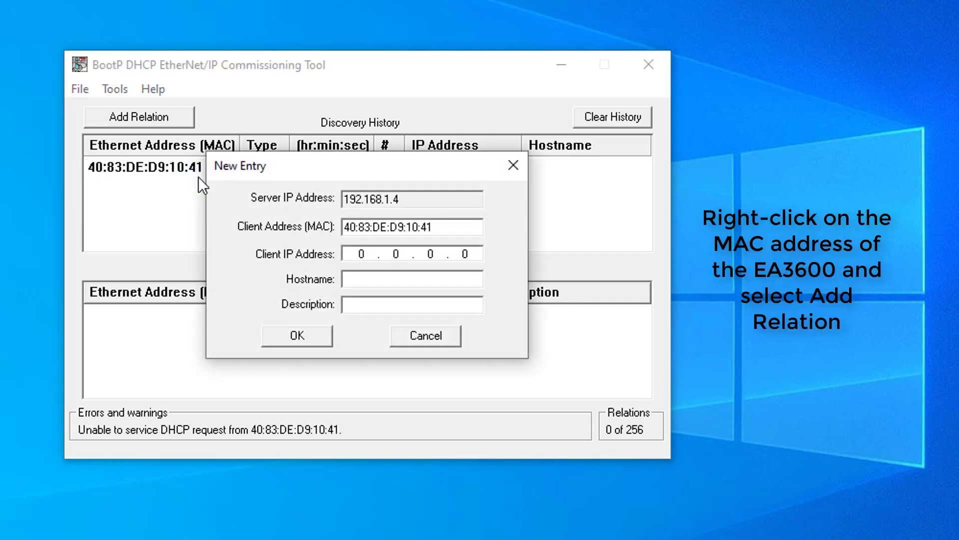
left_click(349, 254)
type("192 . ")
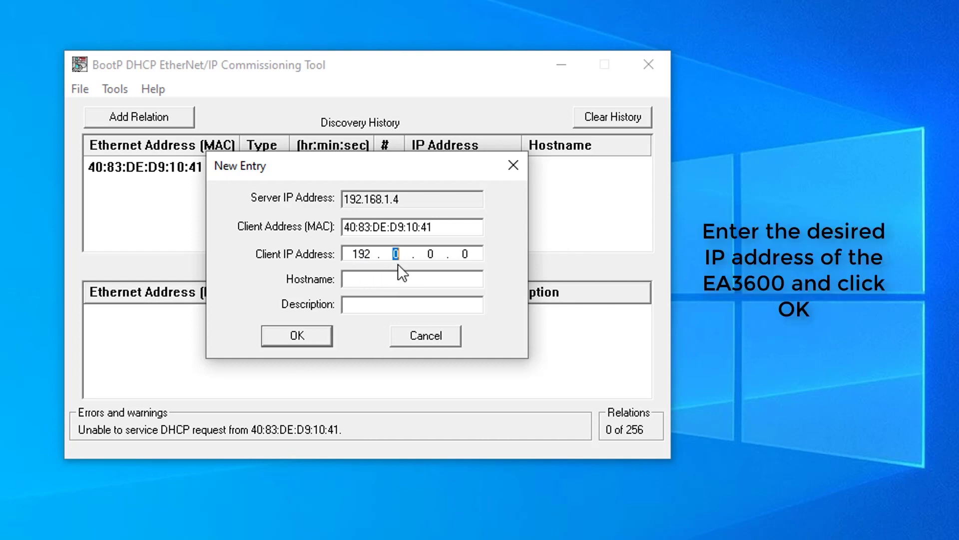
type("168 . 1")
key("period")
type("200")
left_click(292, 335)
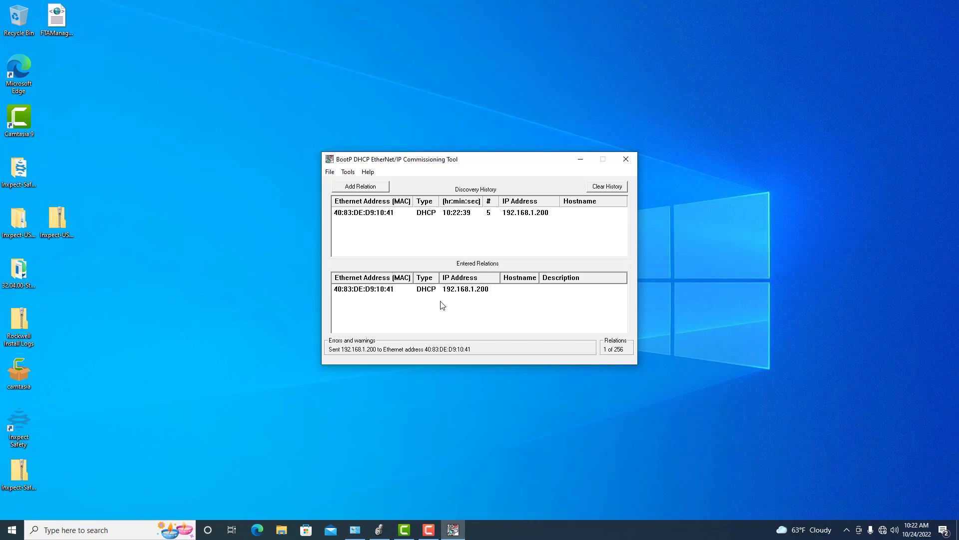
Launch the Zebra Industrial Ethernet Utility and connect it to the scanner at 192.168.1.200.
key("super")
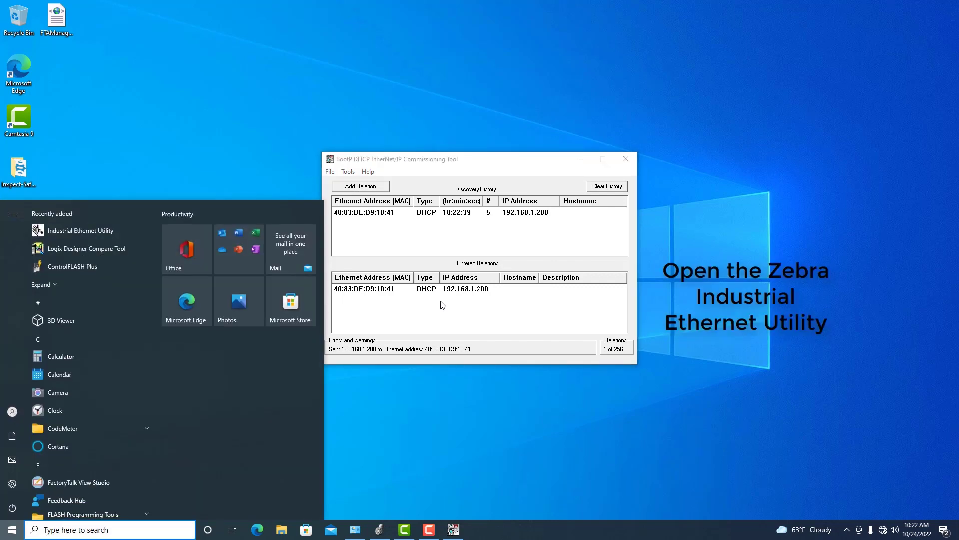
left_click(110, 230)
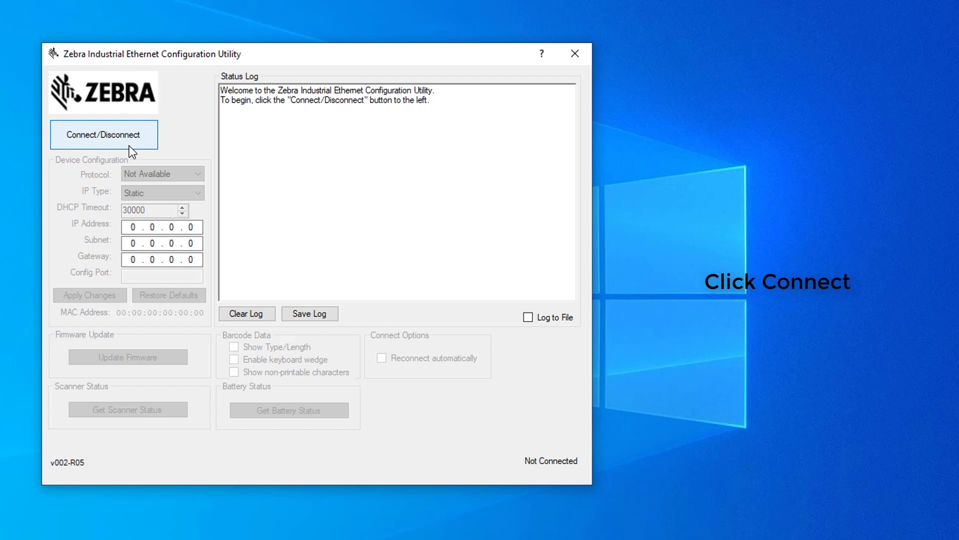
left_click(124, 136)
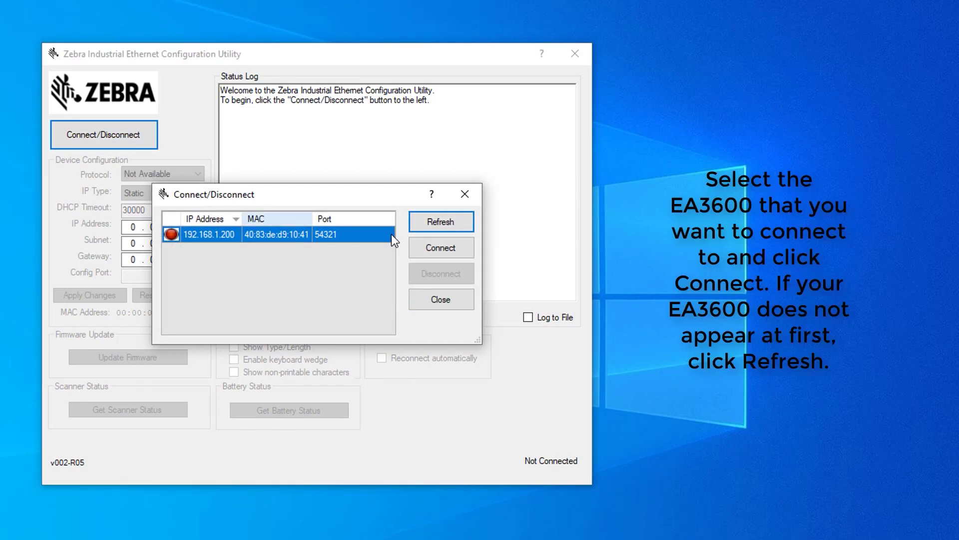
left_click(430, 245)
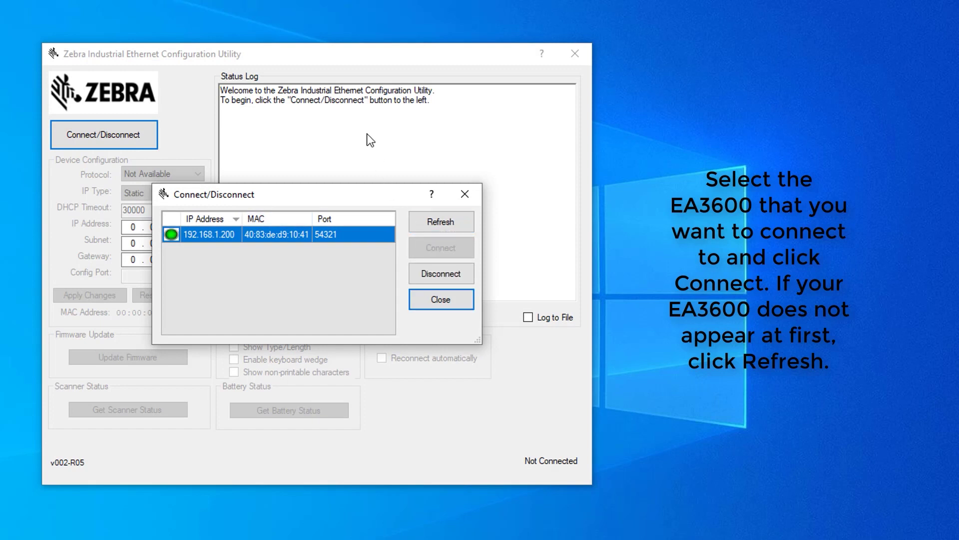
left_click(421, 300)
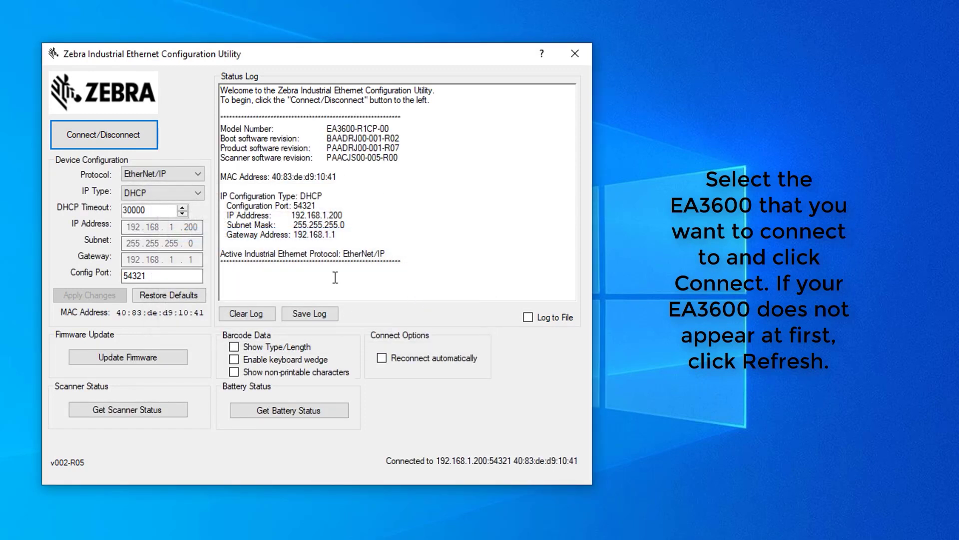
Keep the EtherNet/IP protocol, set the IP type to Static, and apply the change.
left_click(193, 174)
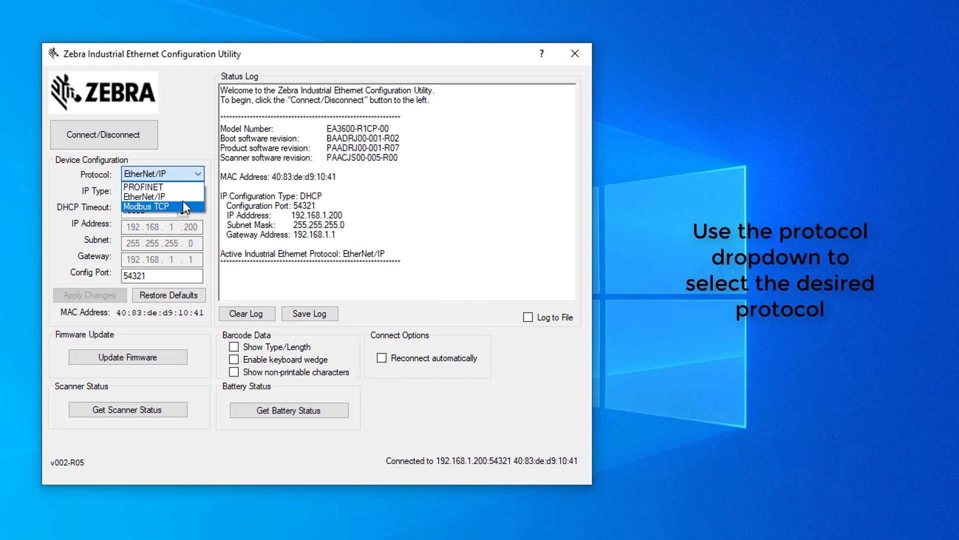
key("Up")
key("Up")
key("Down")
key("Return")
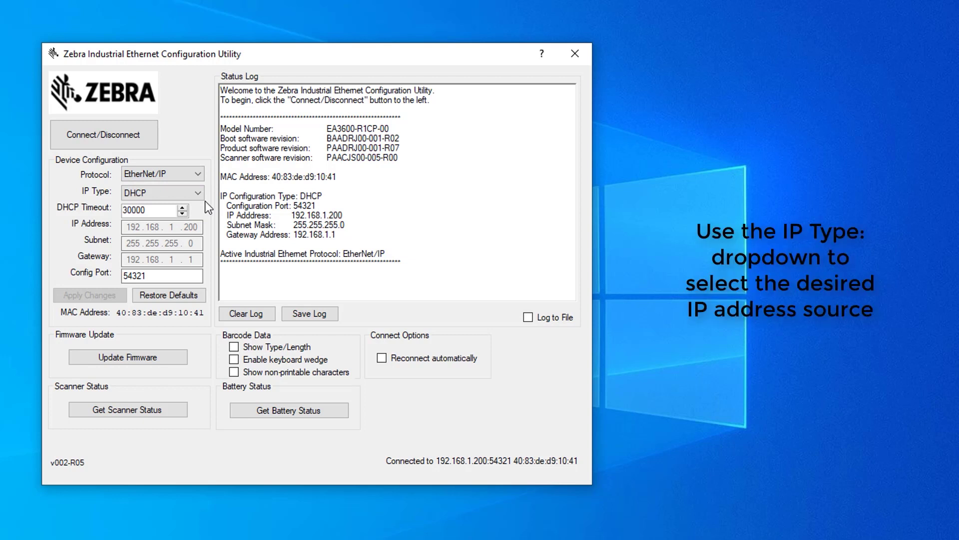
left_click(197, 193)
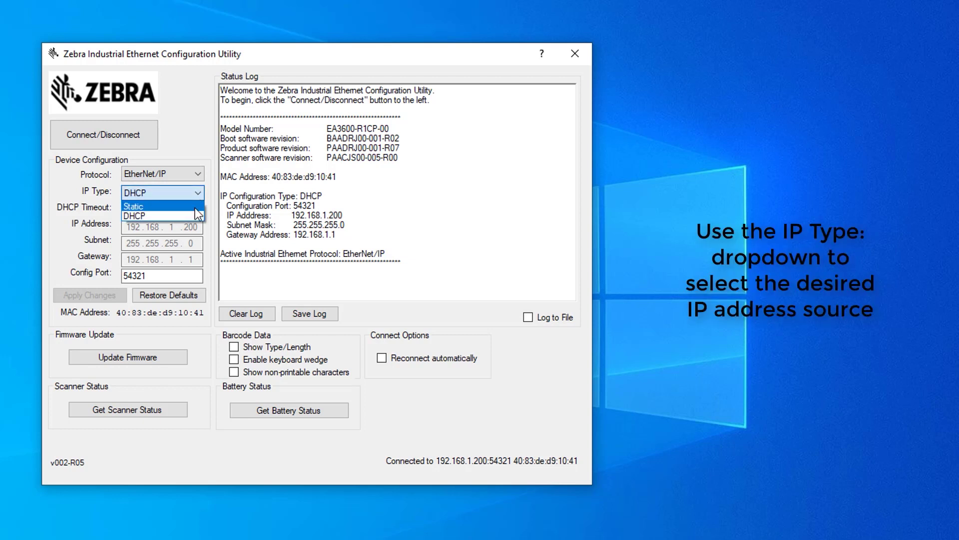
left_click(195, 207)
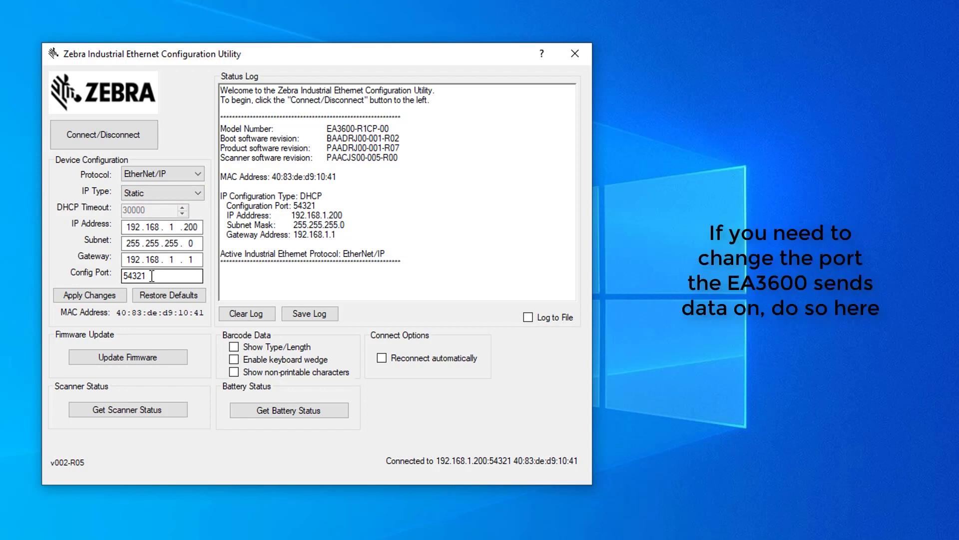
left_click(97, 296)
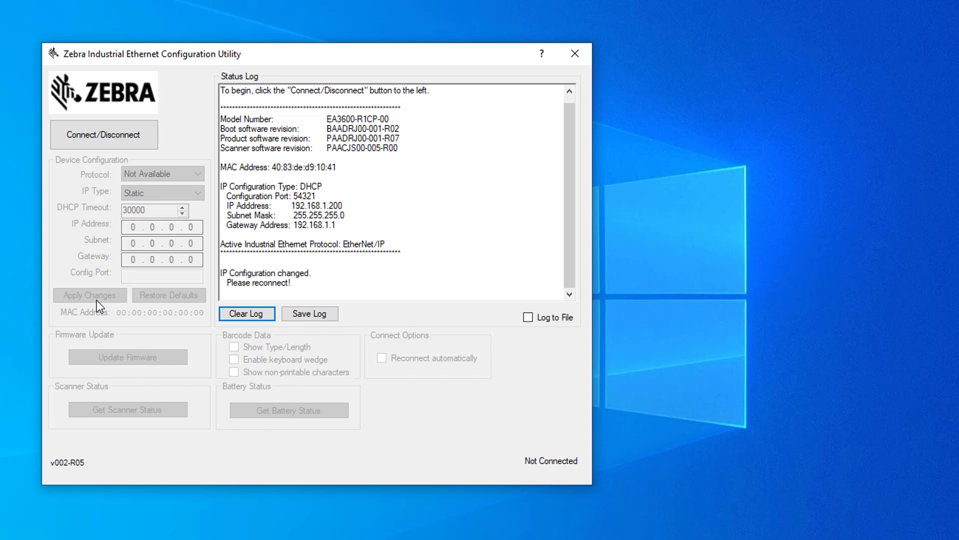
Reconnect to the scanner to confirm the Static IP setting, then begin a firmware update.
left_click(123, 140)
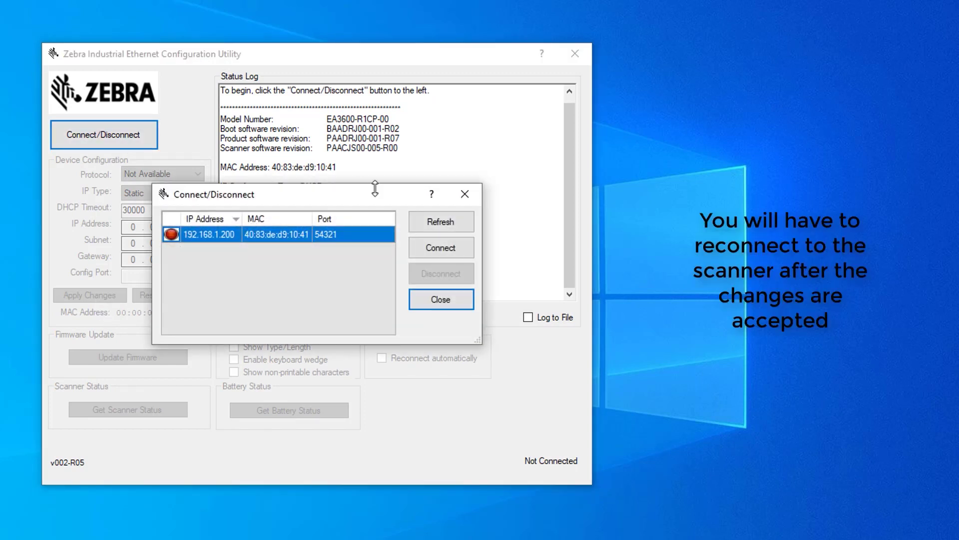
left_click(420, 248)
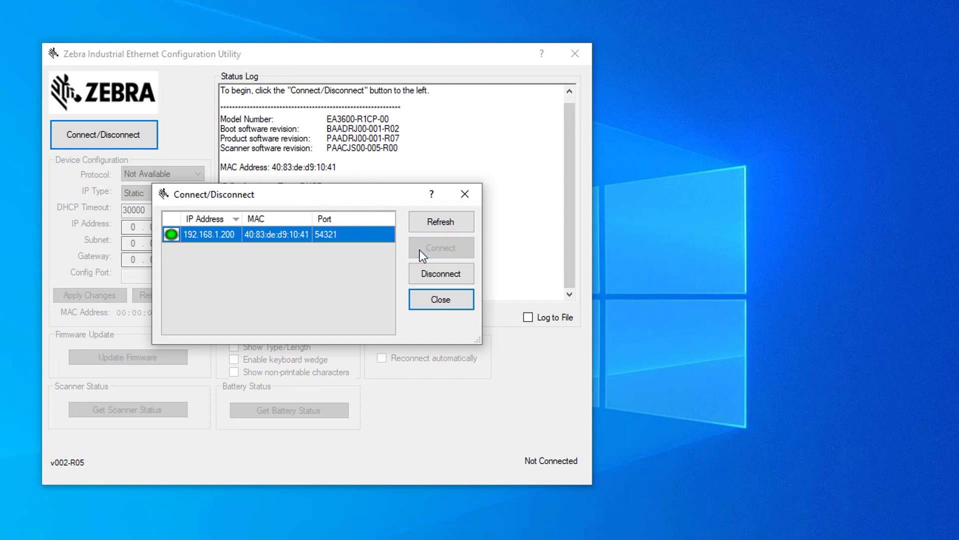
left_click(426, 301)
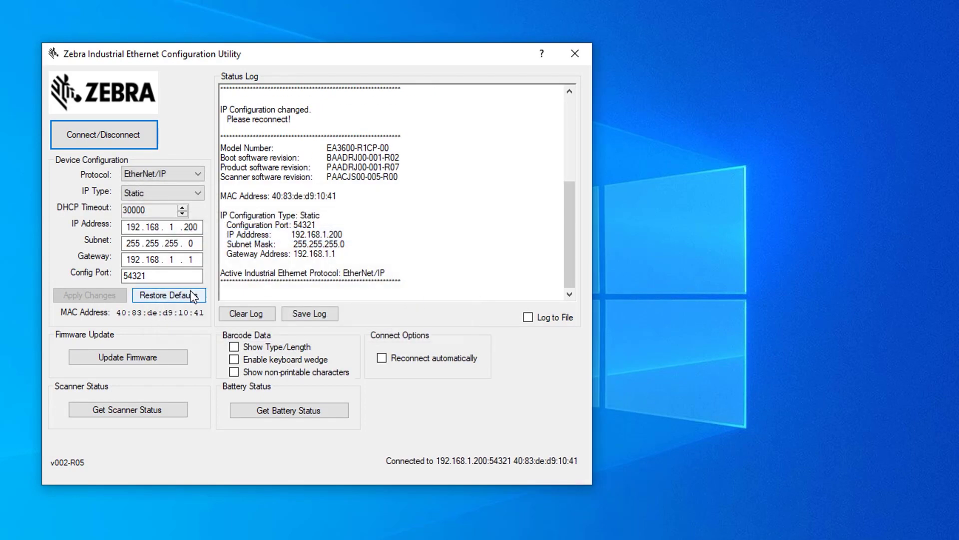
left_click(146, 356)
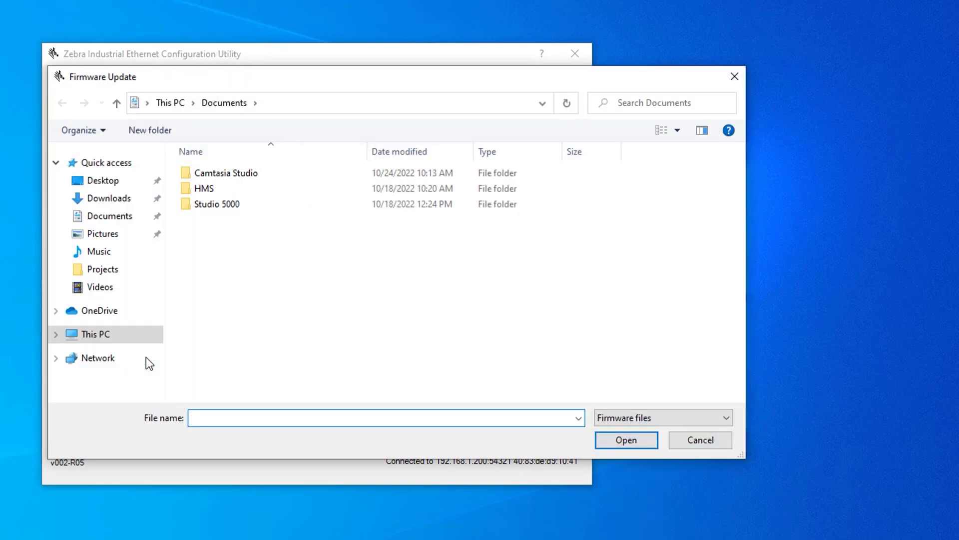
Load firmware CAADRJ00-001-R07D0.HEX from Downloads, then request the scanner status.
left_click(93, 198)
left_click(204, 200)
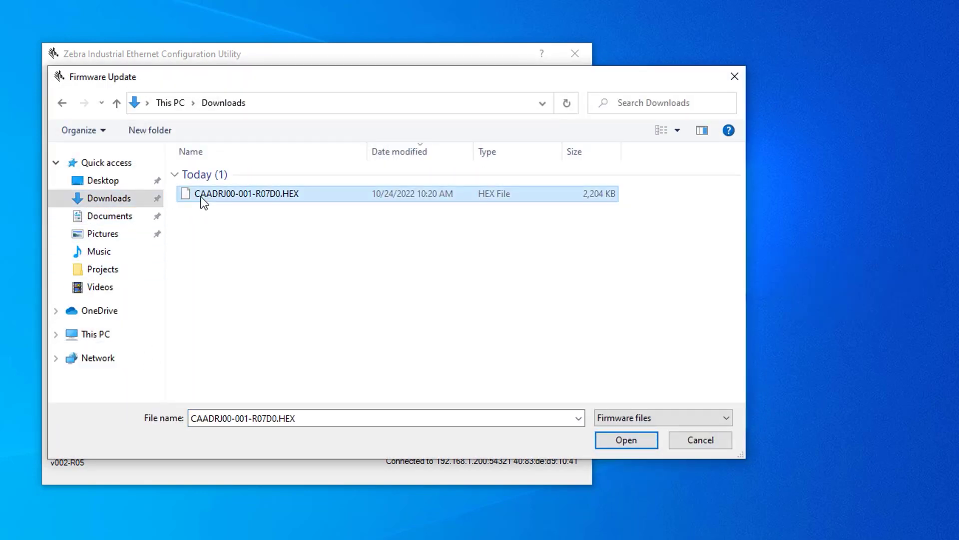
left_click(616, 446)
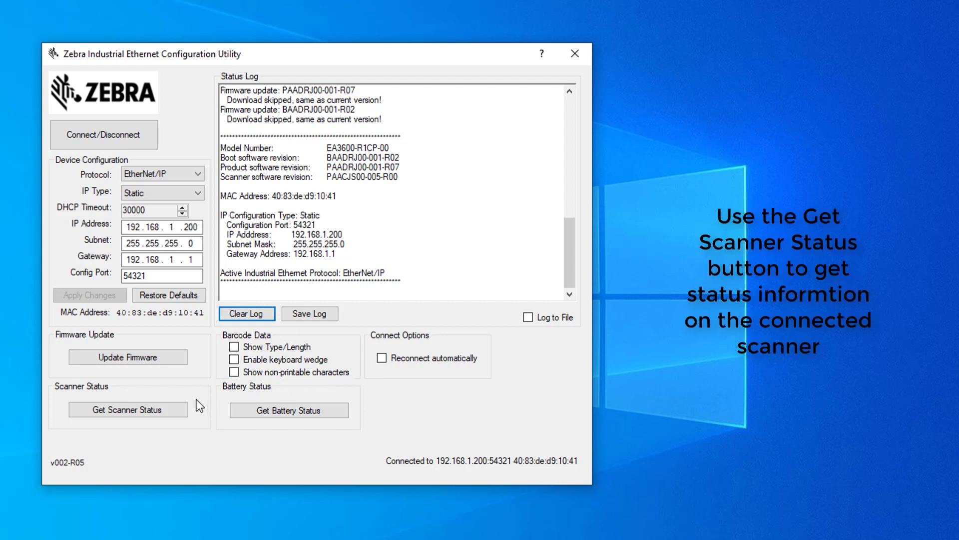
left_click(178, 411)
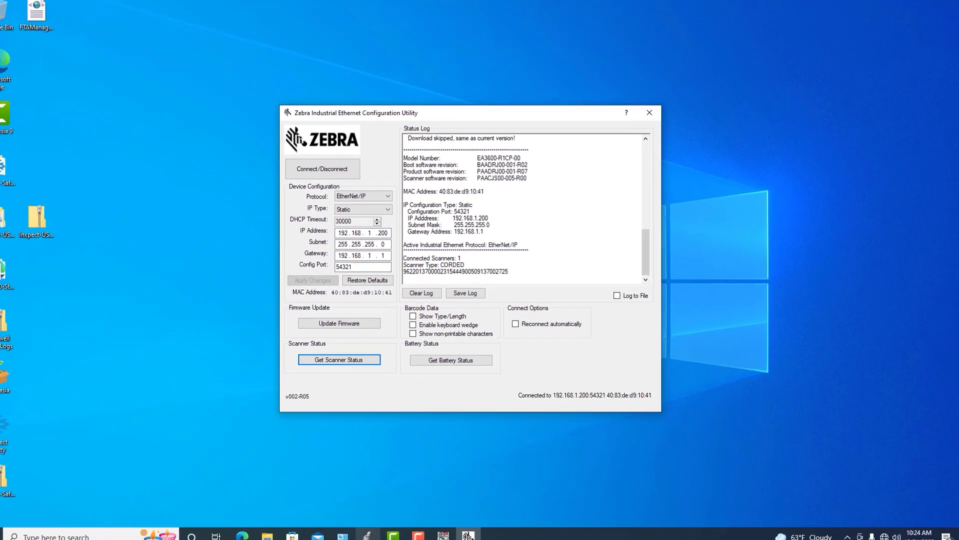
Review the status log showing the CORDED scanner and its scanned barcode data.
mouse_move(367, 535)
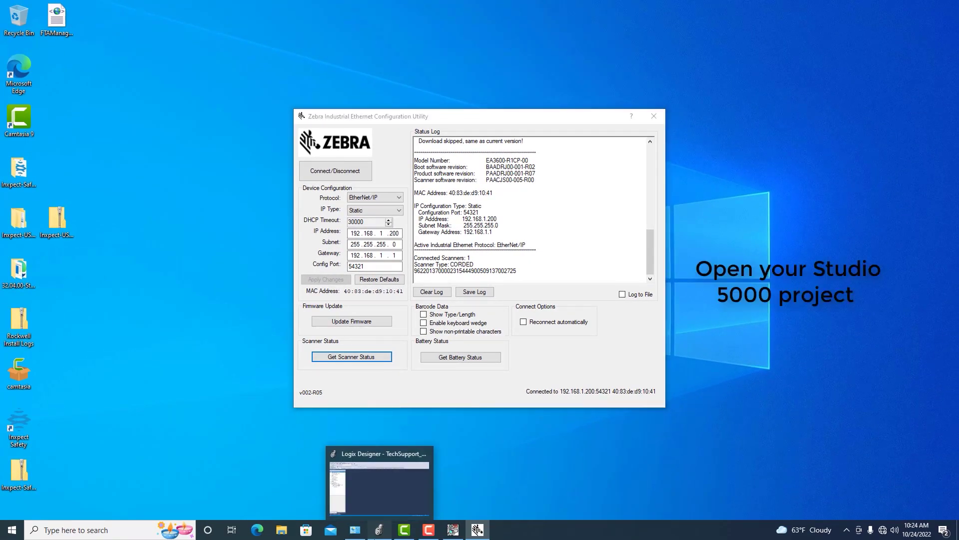
In the TechSupport_Video project, dismiss the activation warning and choose New Module on Ethernet.
left_click(380, 487)
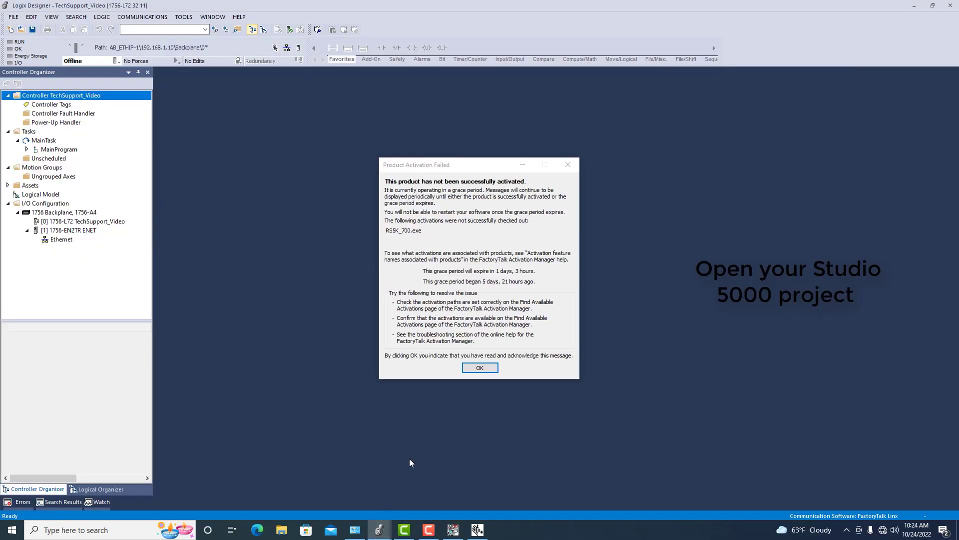
left_click(479, 369)
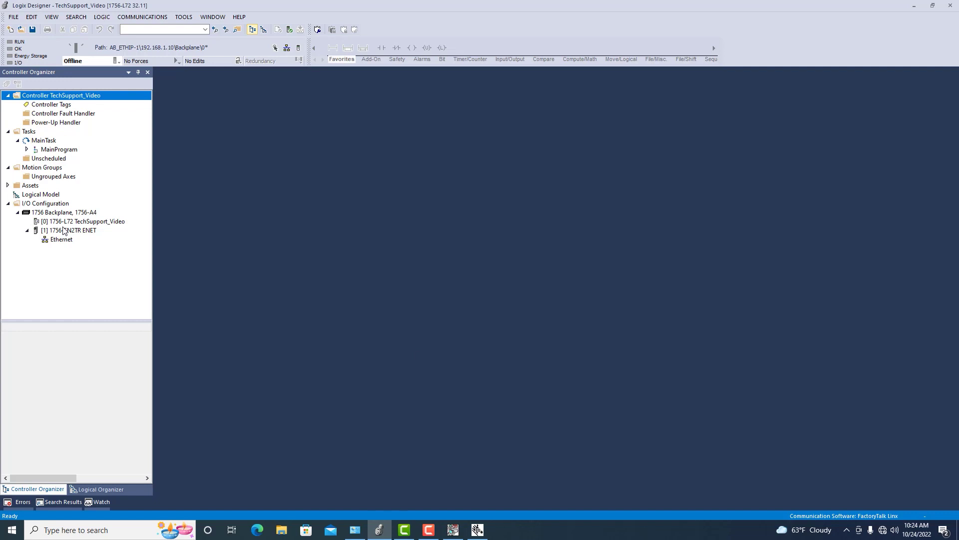
left_click(59, 240)
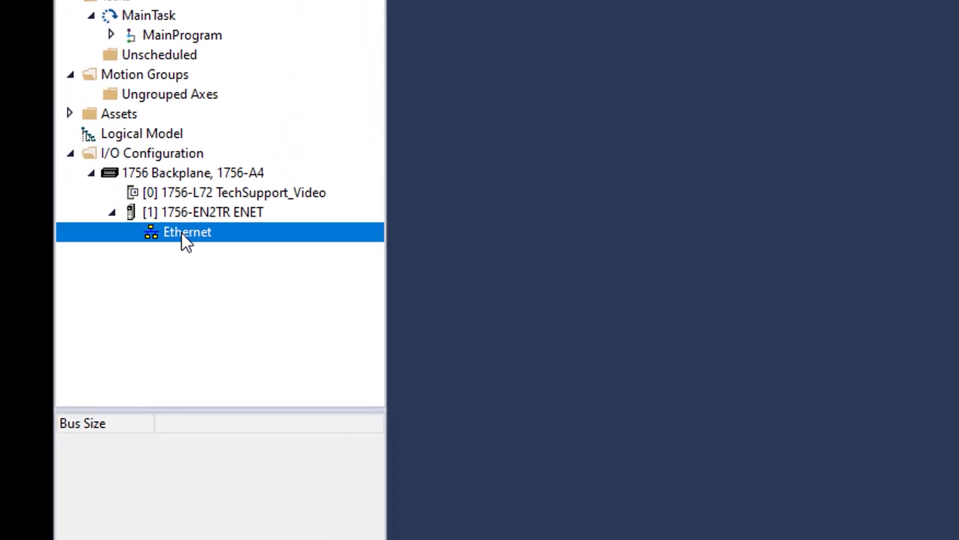
right_click(59, 241)
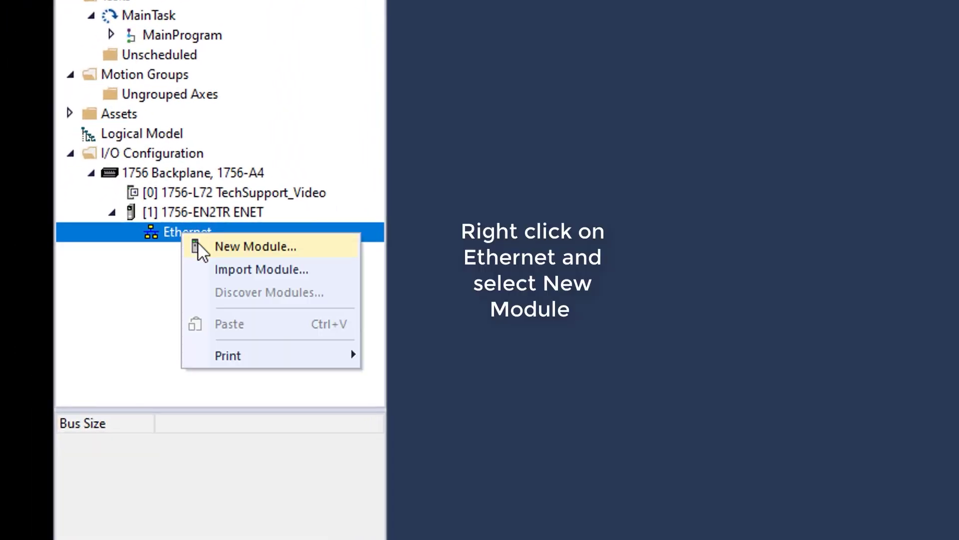
left_click(198, 248)
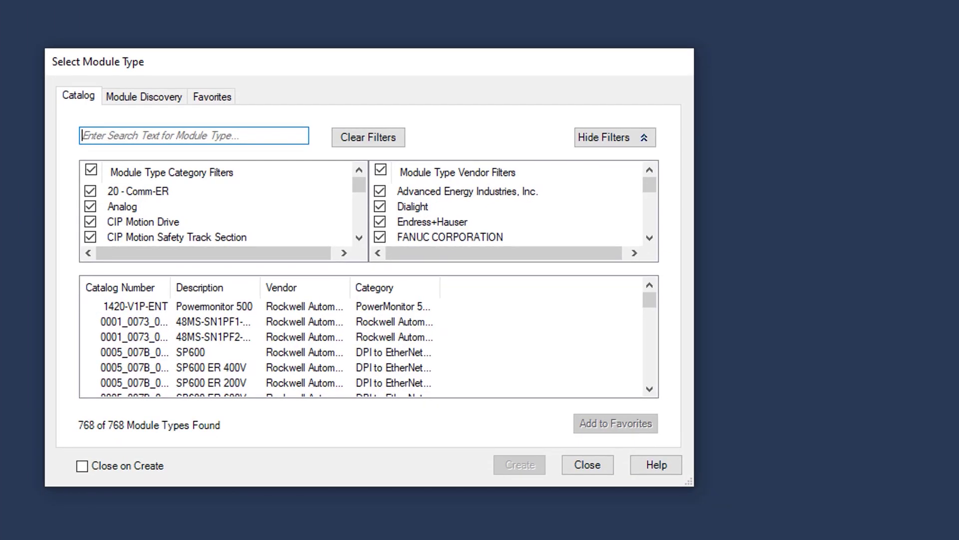
Clear all vendor filters, check only Zebra Technologies, and create an EA3600 EtherNet/IP module.
left_click(381, 171)
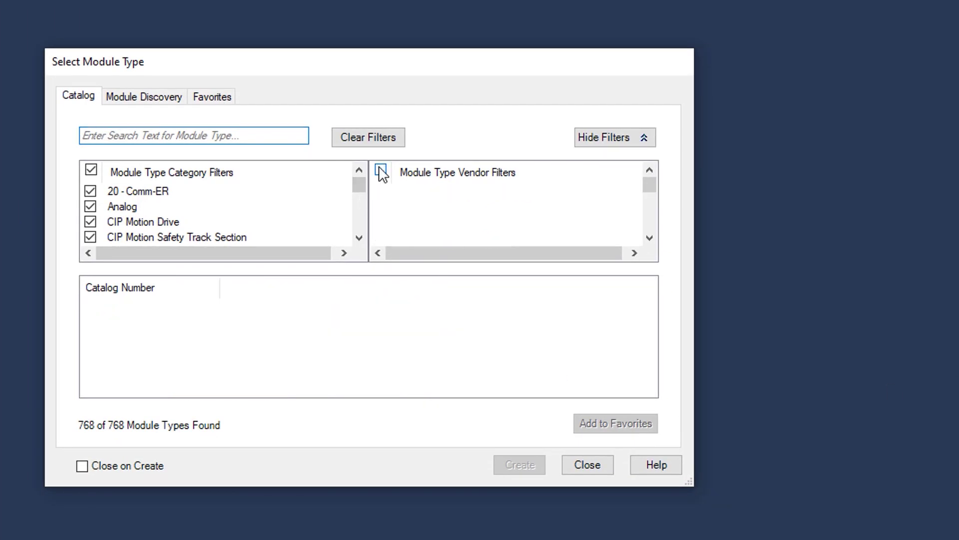
left_click_drag(650, 195, 654, 249)
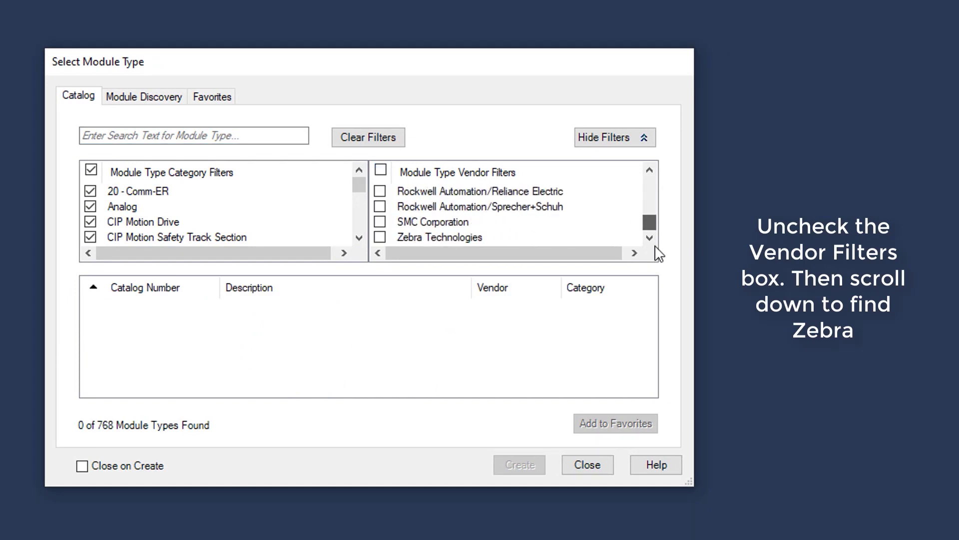
left_click(380, 237)
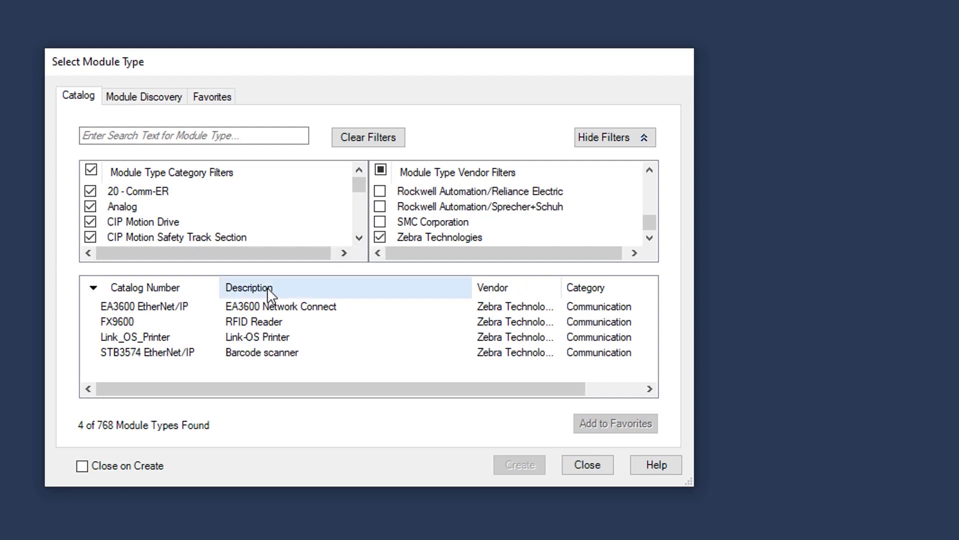
left_click(168, 306)
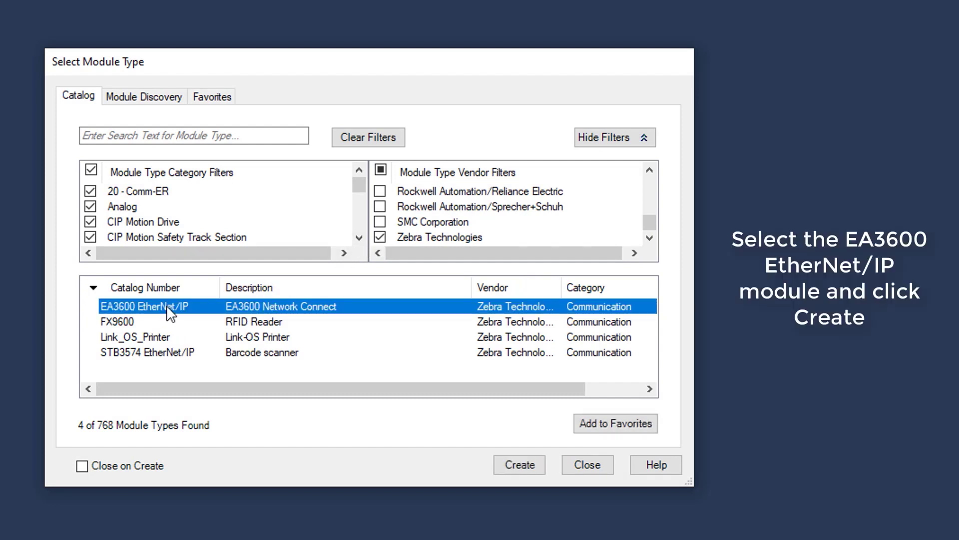
left_click(508, 470)
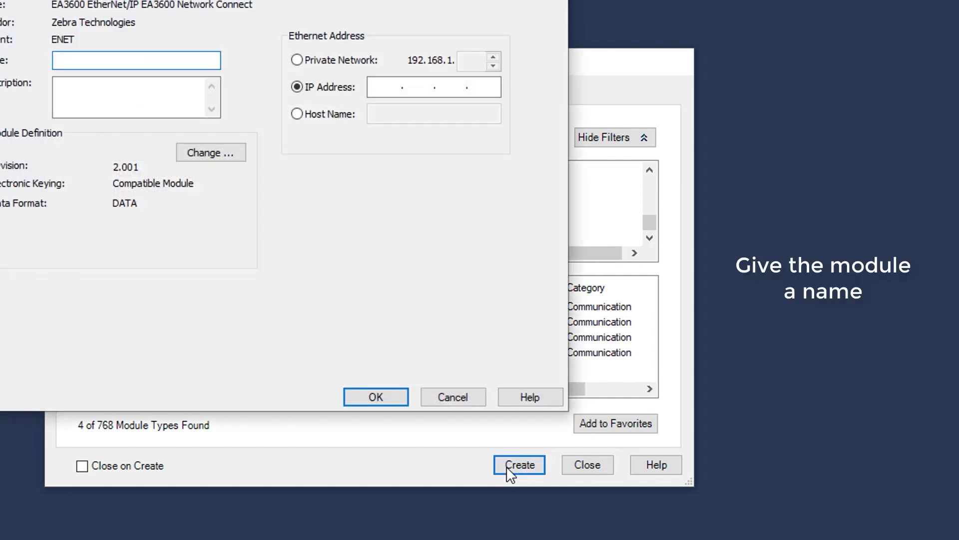
Name the new module EA3600 with IP address 192.168.1.200 and confirm it.
type("EA3600")
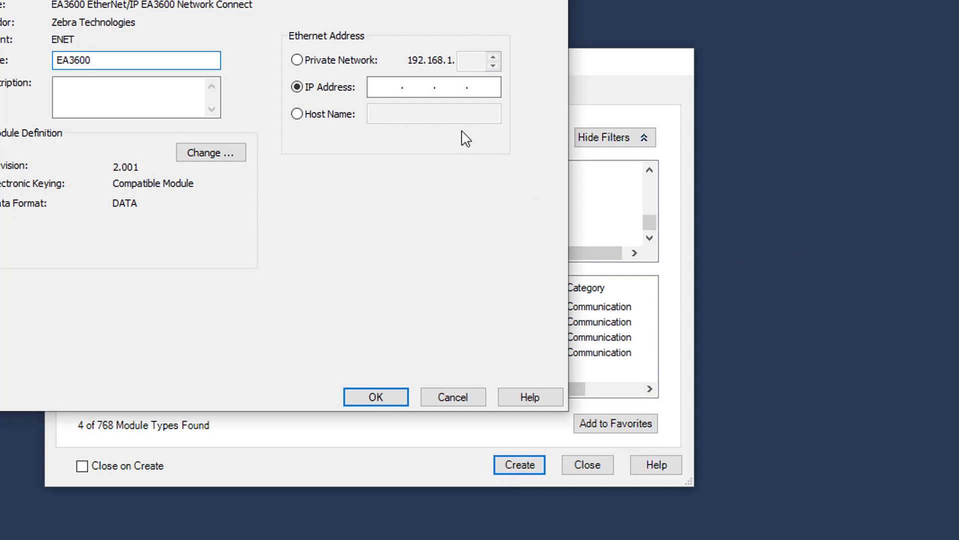
left_click(389, 88)
type("1")
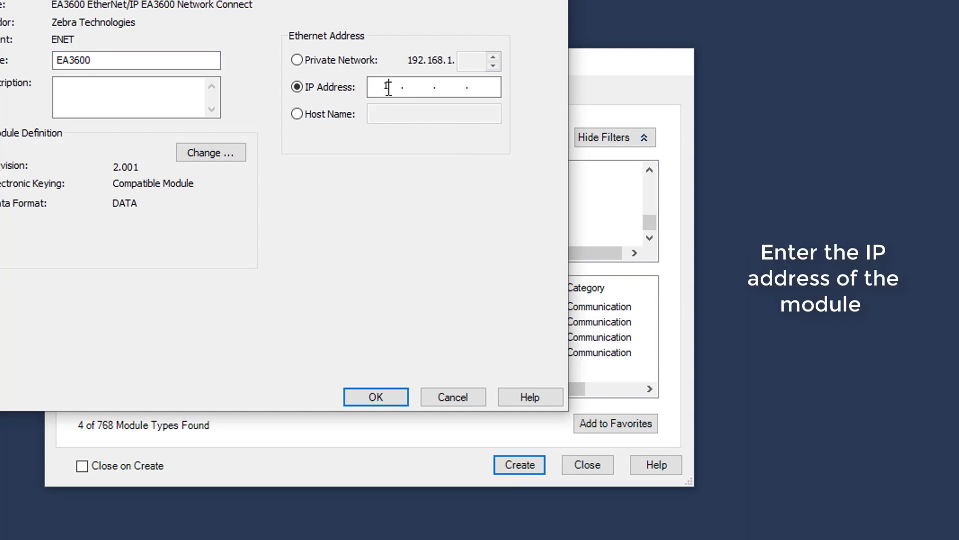
type("92 . 168 . 1 . ")
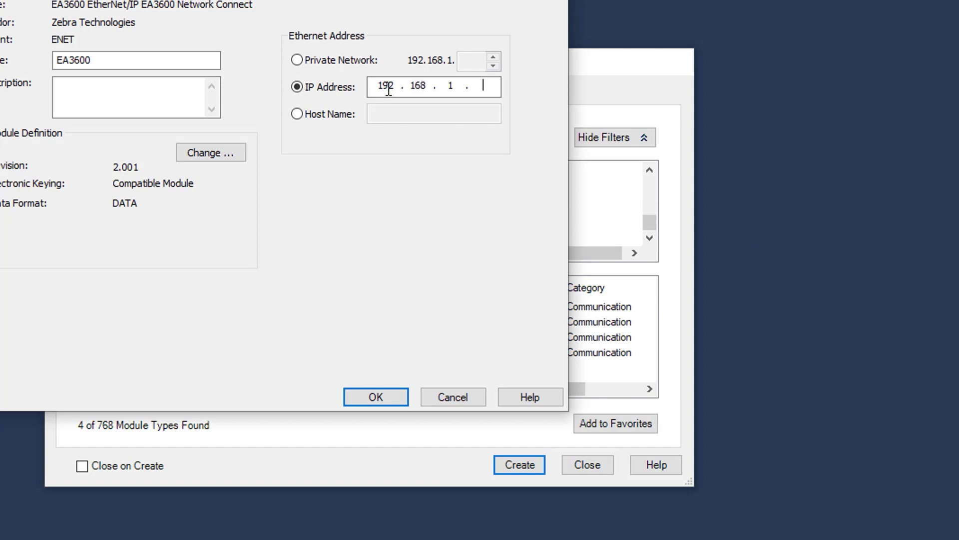
type("200")
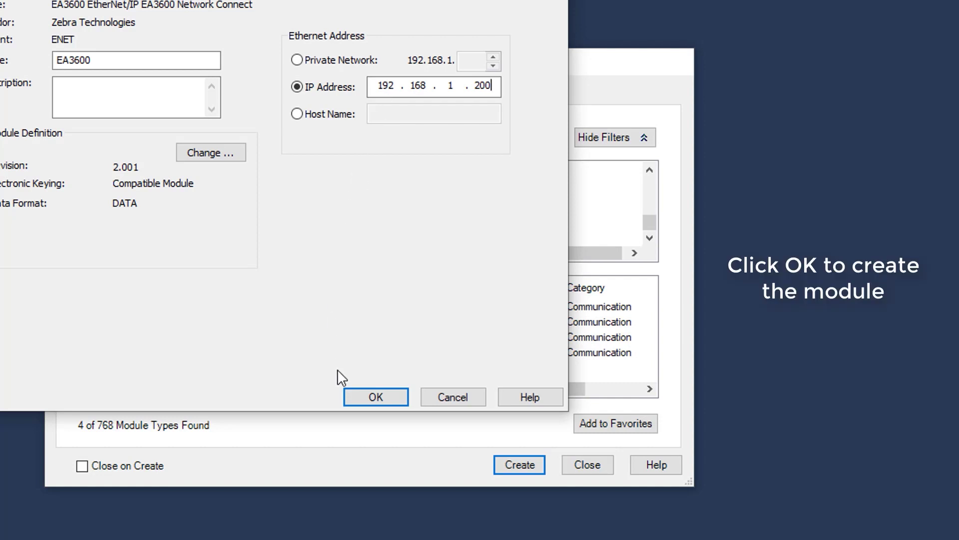
left_click(350, 396)
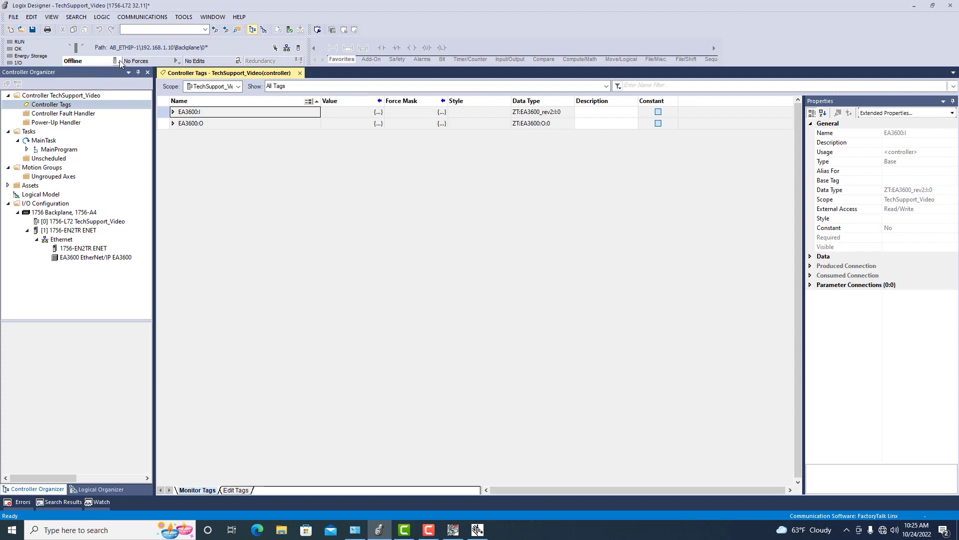
Download the project with the new EA3600 module to the controller.
left_click(117, 61)
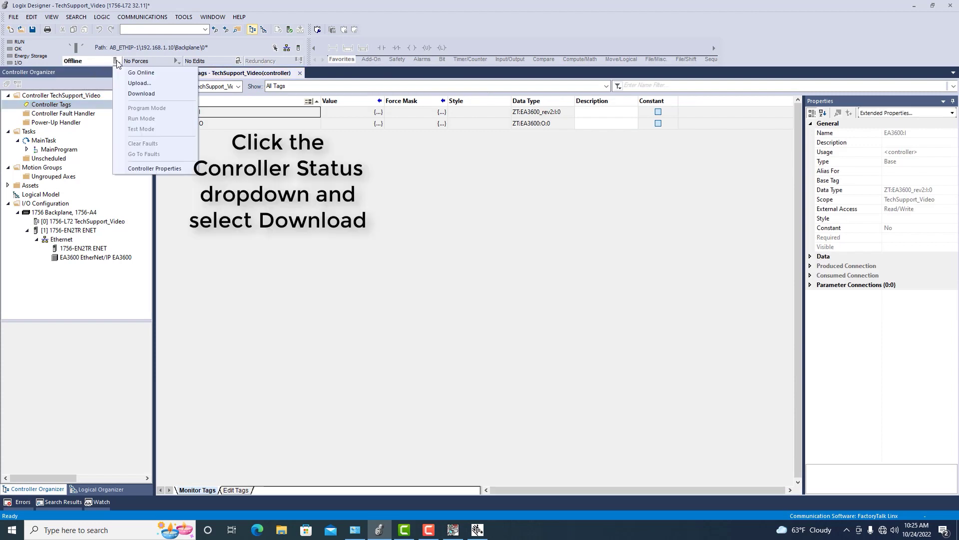
left_click(126, 94)
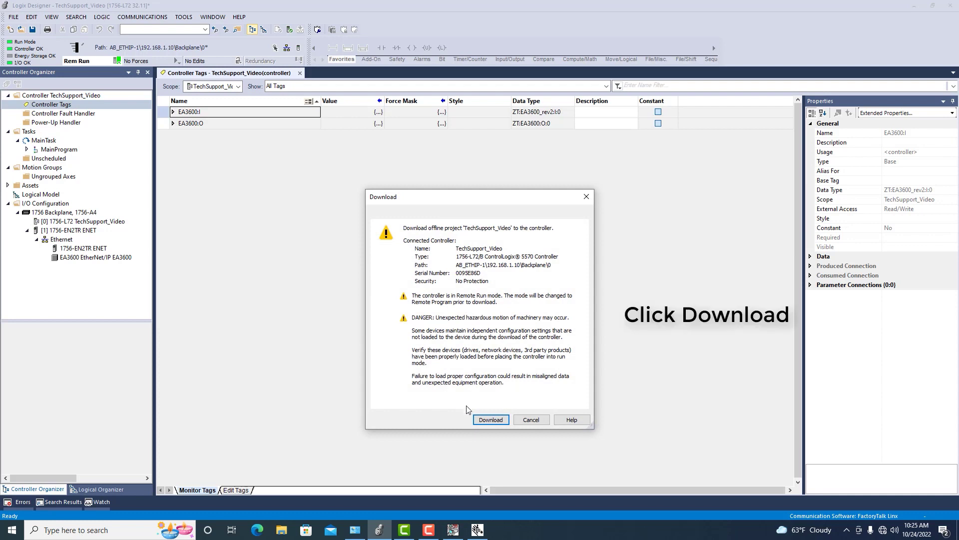
left_click(482, 420)
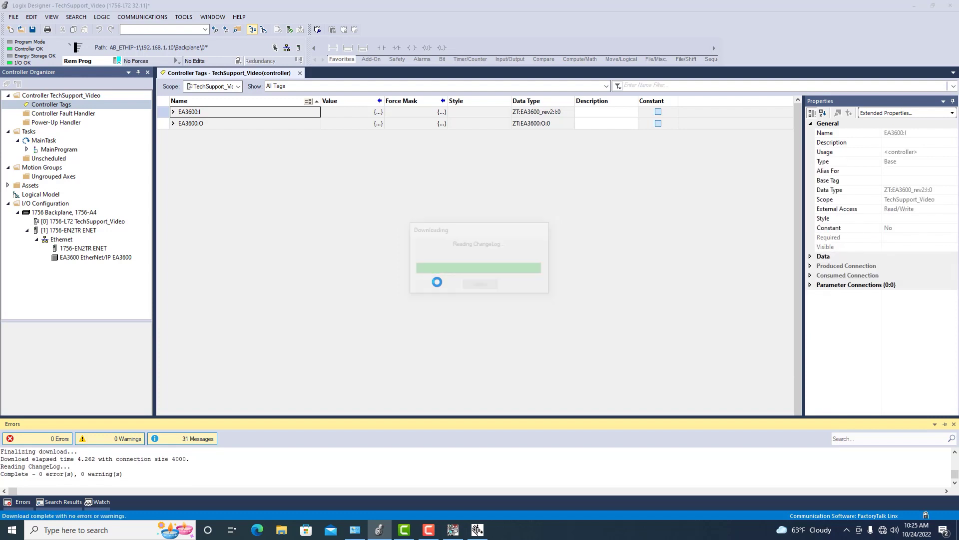
Return the controller to Run mode and set EA3600:O.BarcodeTransfer to 1.
left_click(513, 286)
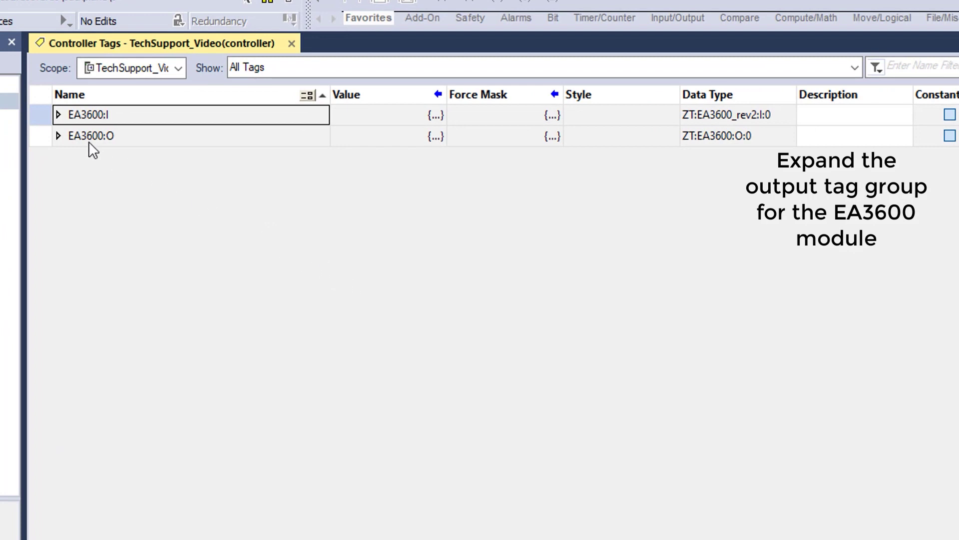
left_click(59, 136)
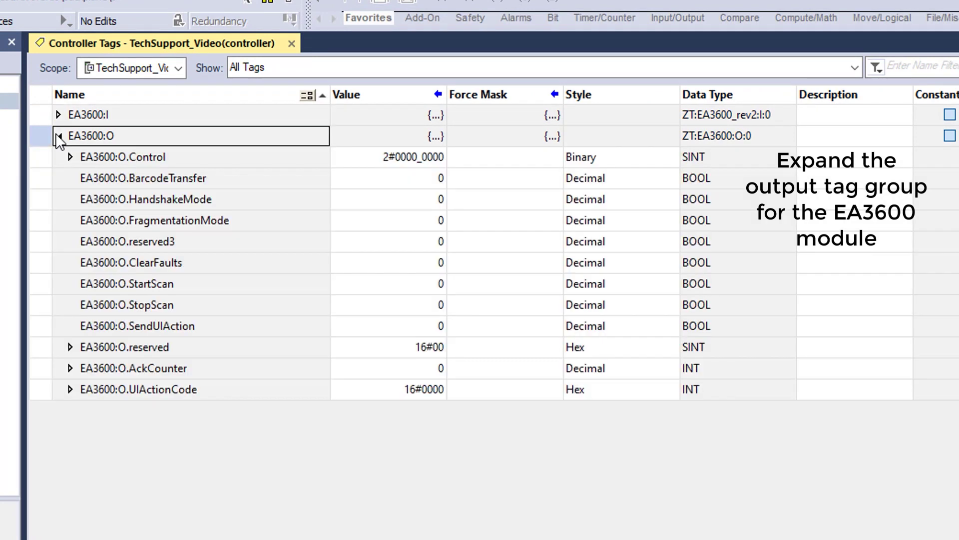
double_click(425, 186)
type("1")
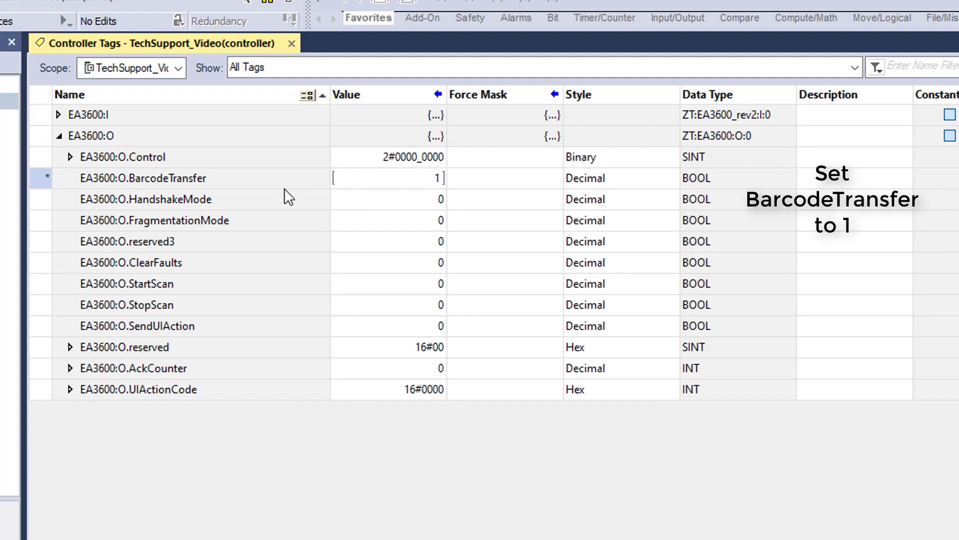
left_click(61, 136)
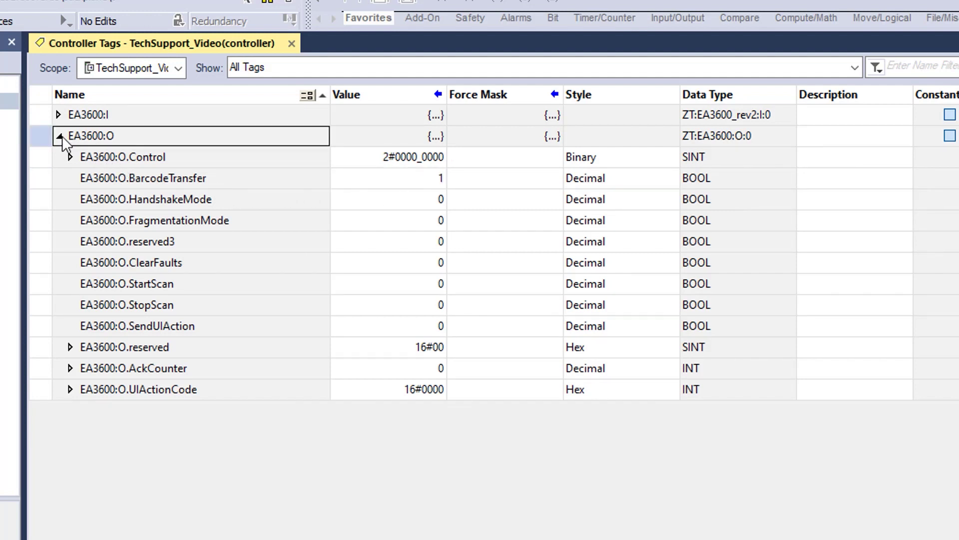
Inspect the incoming barcode data in the EA3600:I.Data array.
left_click(61, 112)
left_click(58, 114)
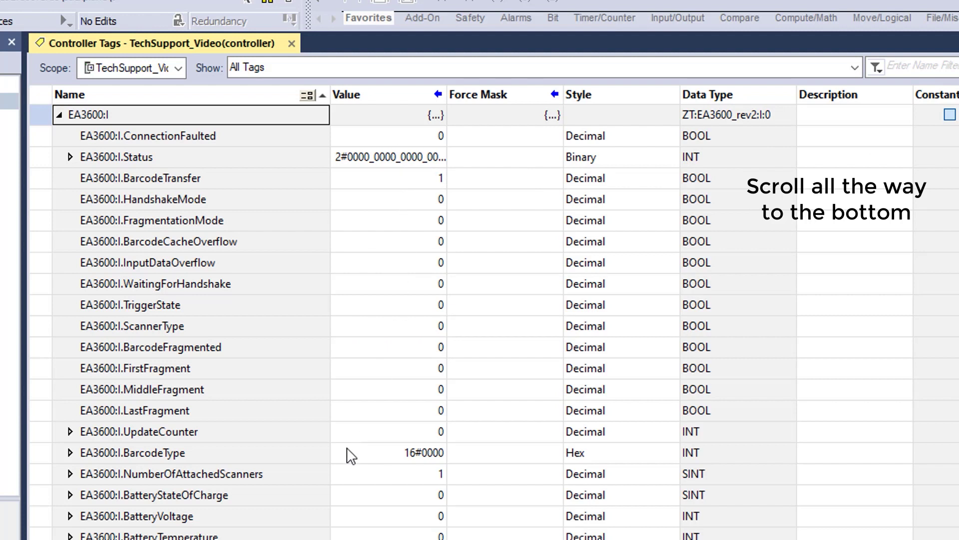
scroll(230, 452, "down", 10)
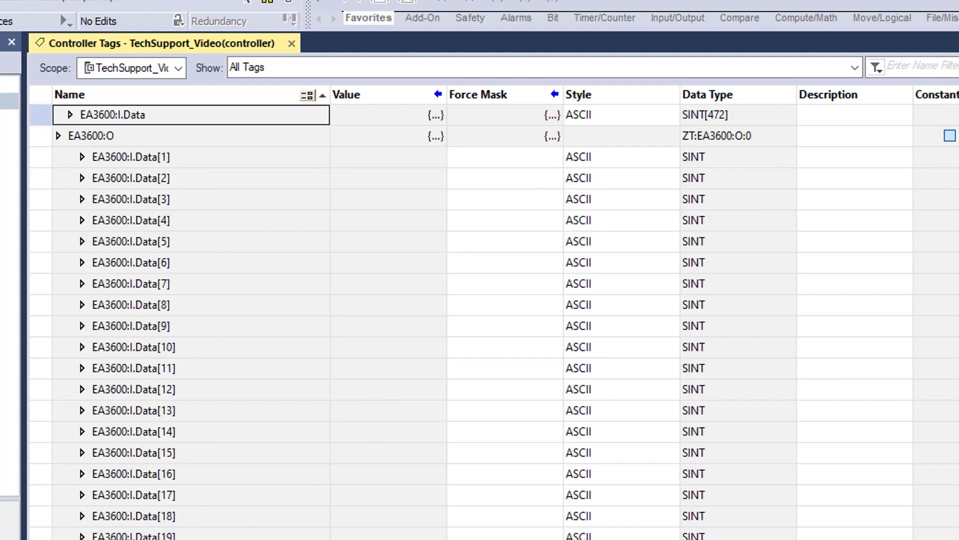
scroll(230, 452, "up", 1)
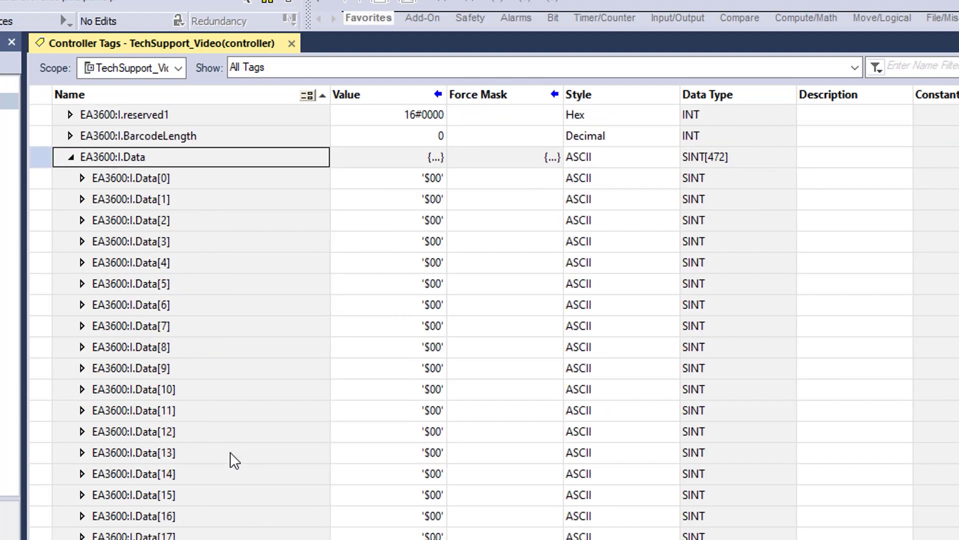
scroll(229, 452, "up", 1)
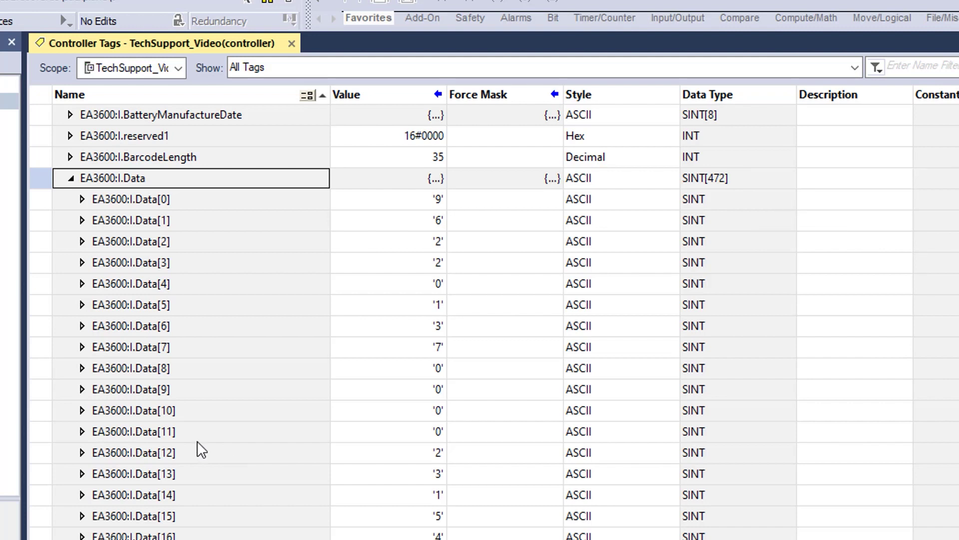
left_click(71, 179)
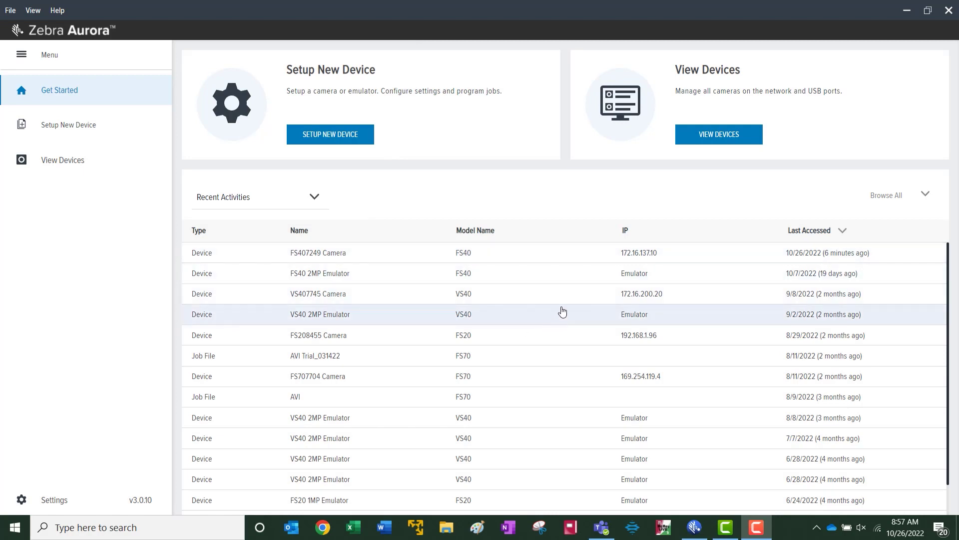
Select the FS407249 Camera from the device list and open its FS40 Device Settings.
left_click(310, 199)
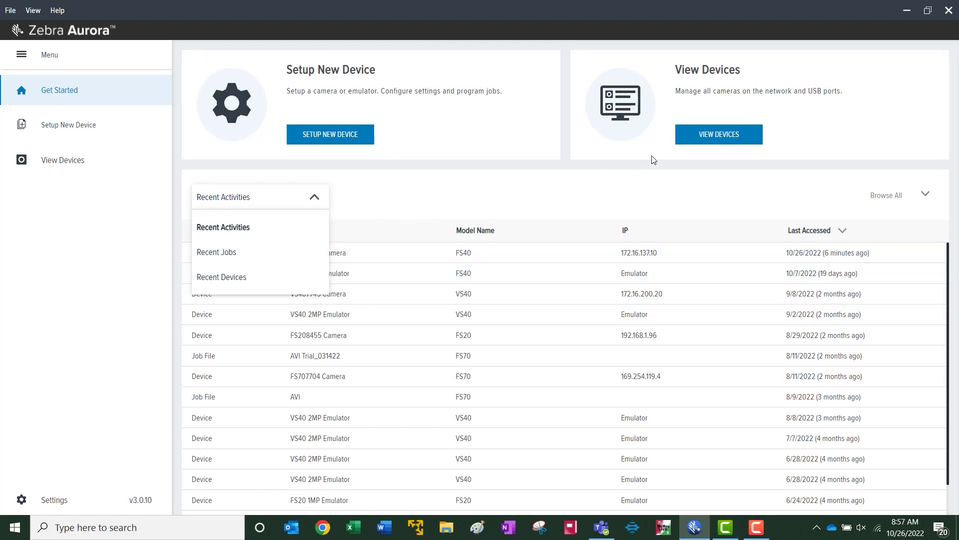
left_click(710, 135)
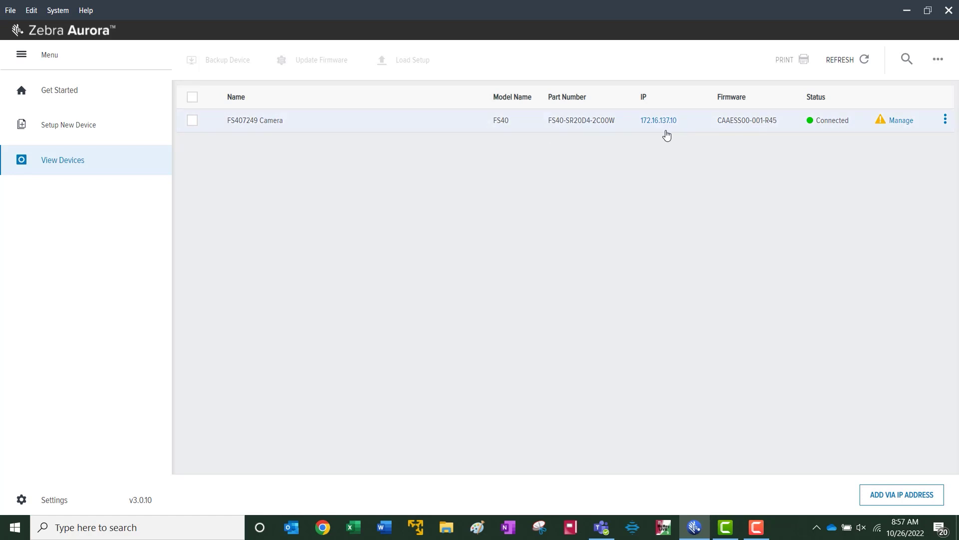
left_click(192, 120)
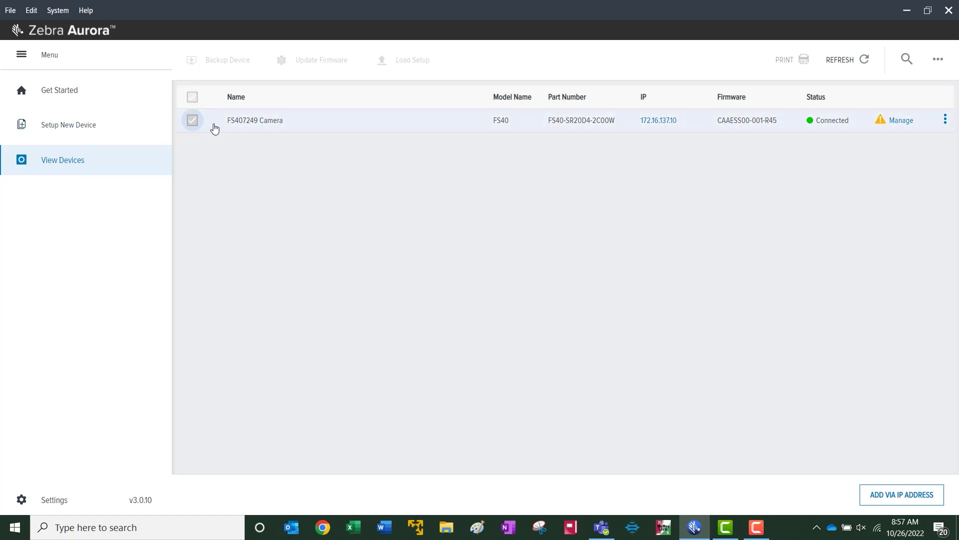
left_click(894, 125)
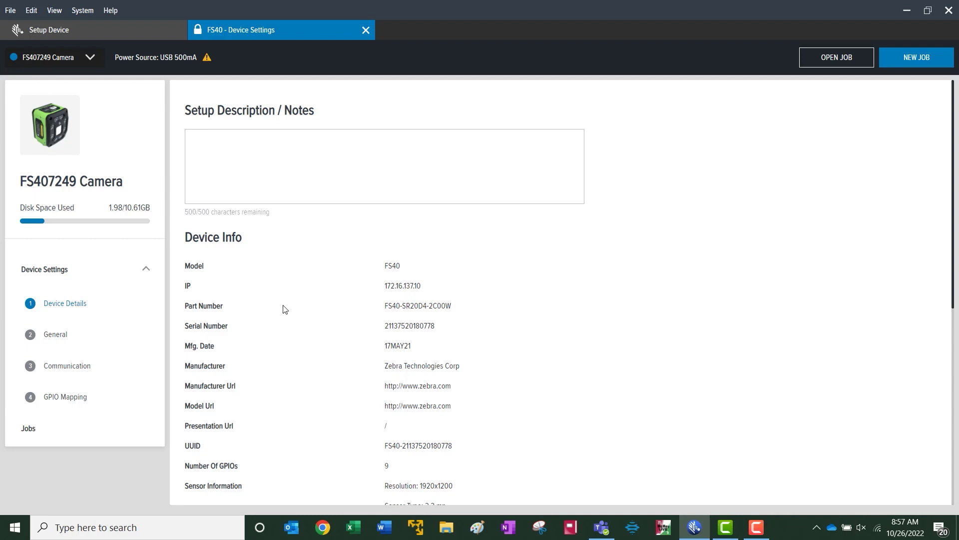
Review the Beeper, Power and LED settings, then view the camera's network settings at 192.168.1.150.
scroll(285, 308, "down", 1)
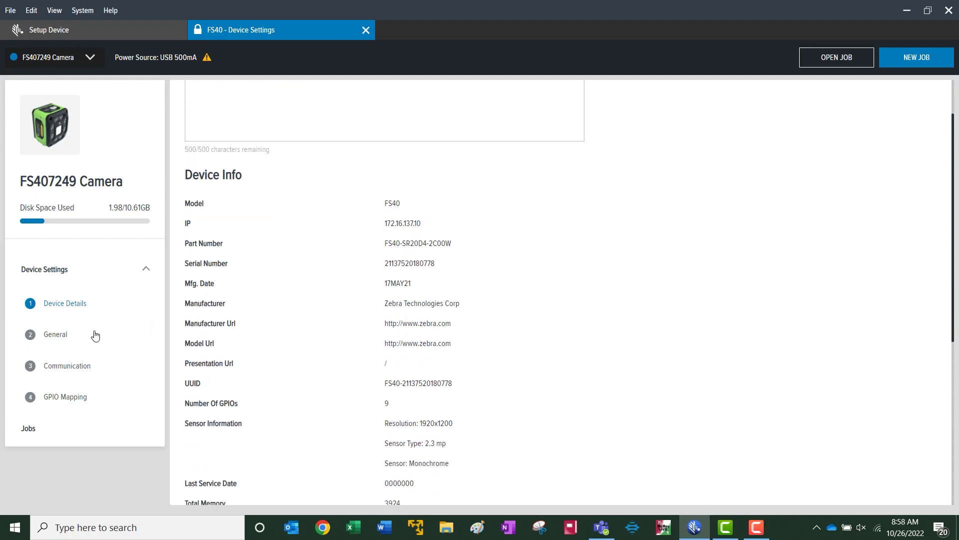
left_click(66, 336)
scroll(295, 249, "up", 1)
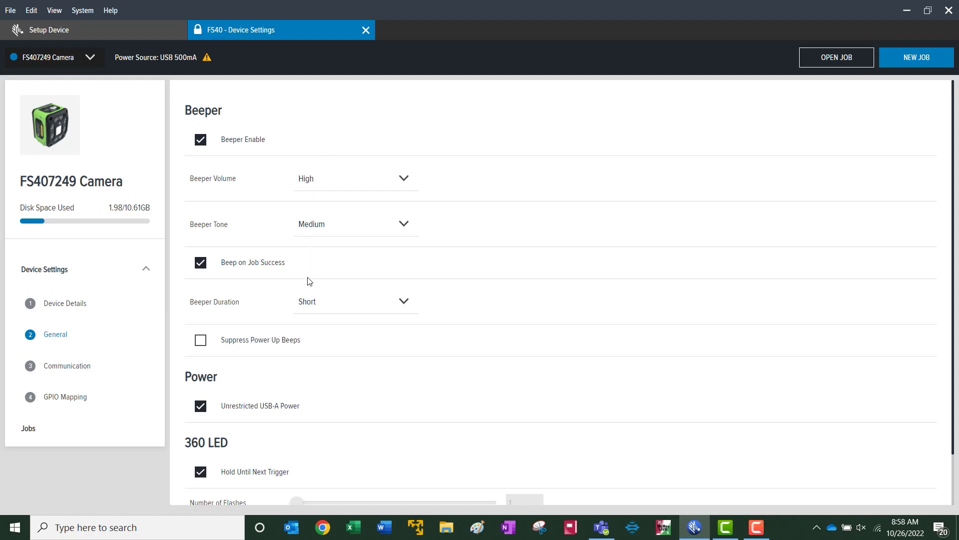
scroll(308, 325, "down", 1)
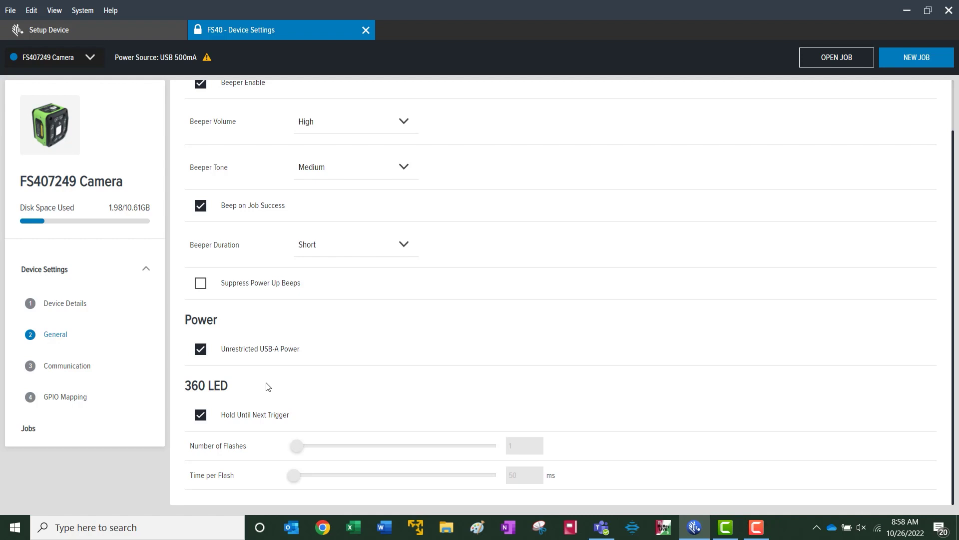
left_click(86, 371)
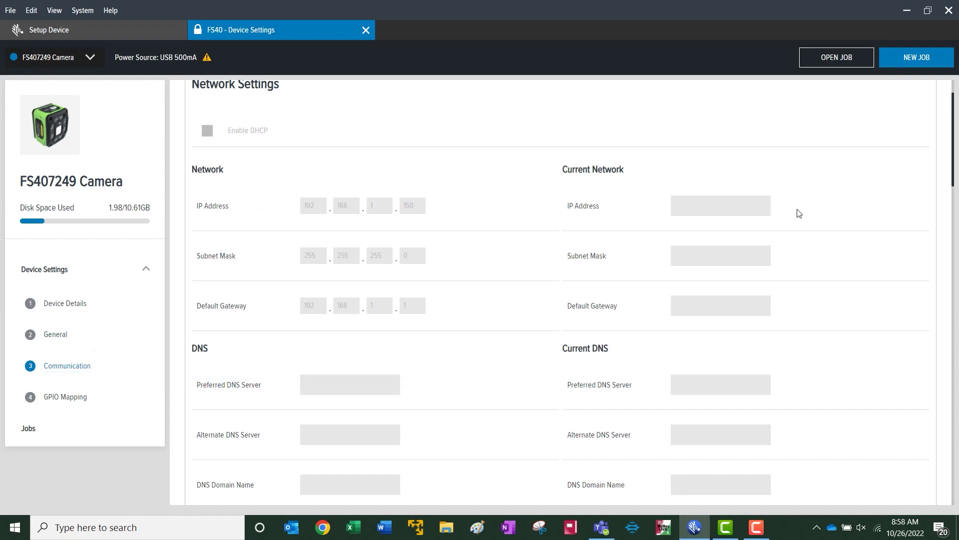
Switch the camera to managed edit mode, verify EtherNet/IP under PLC Options, and view GPIO Mapping.
left_click(883, 115)
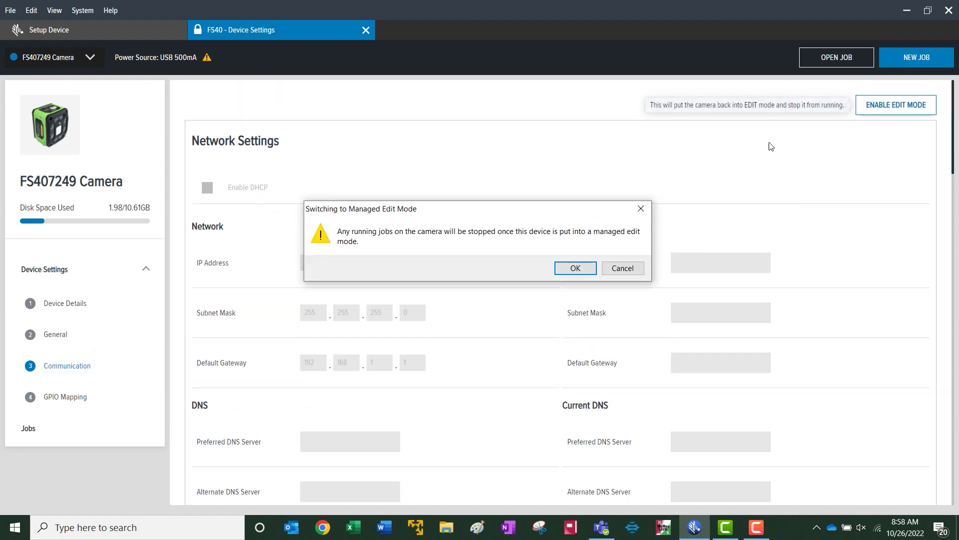
left_click(588, 269)
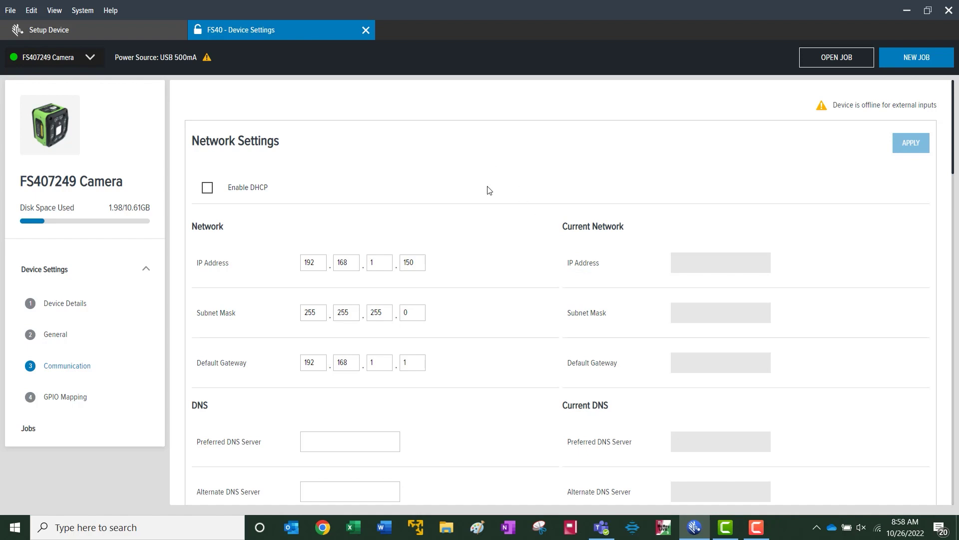
scroll(485, 232, "down", 15)
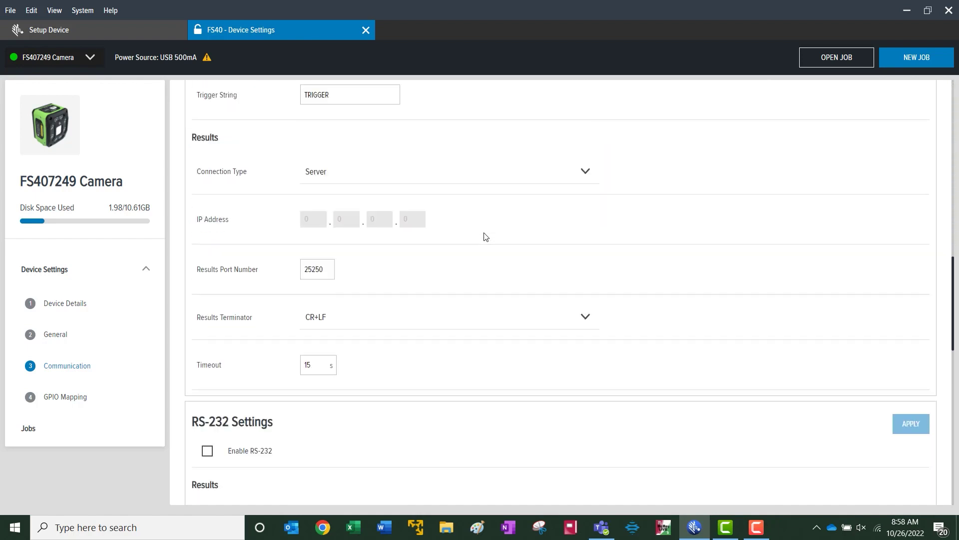
scroll(485, 237, "down", 12)
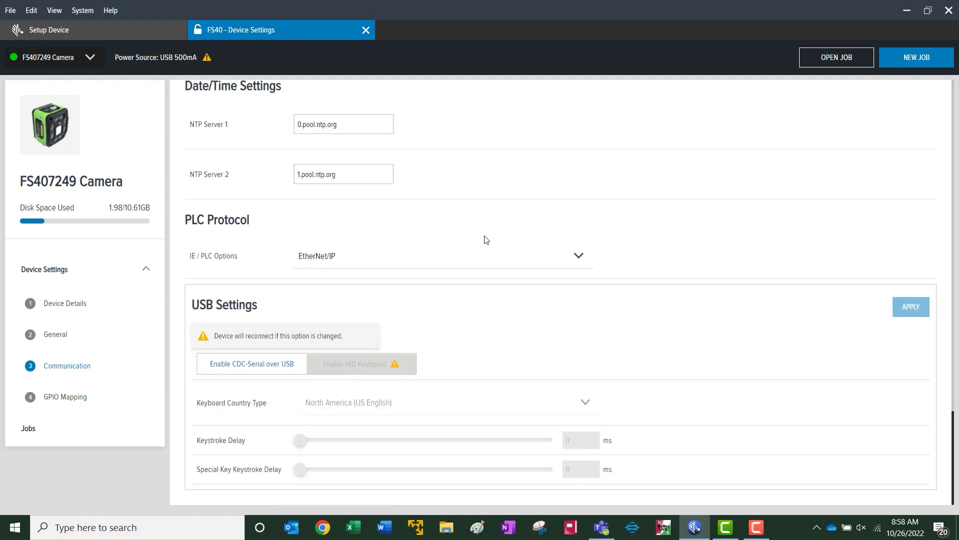
scroll(487, 240, "up", 6)
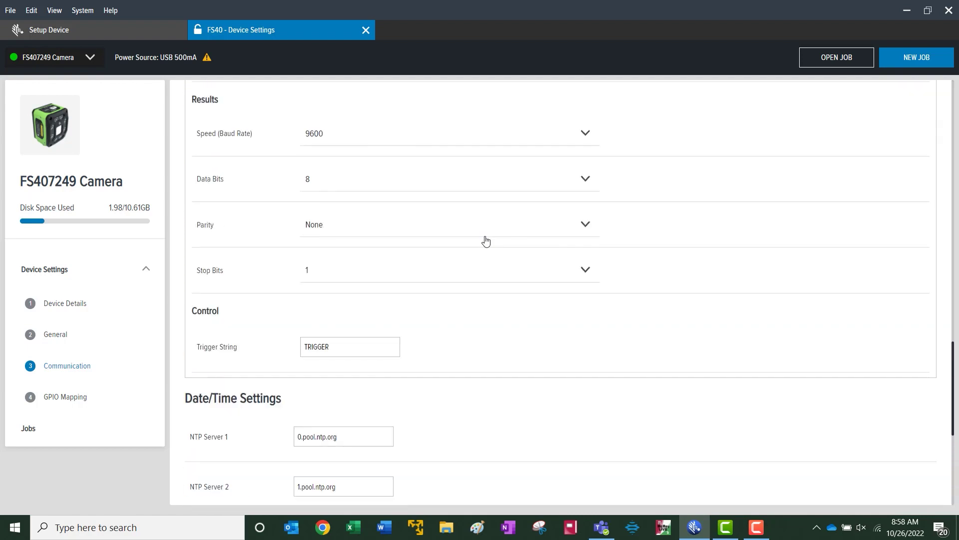
scroll(486, 241, "down", 6)
left_click(579, 257)
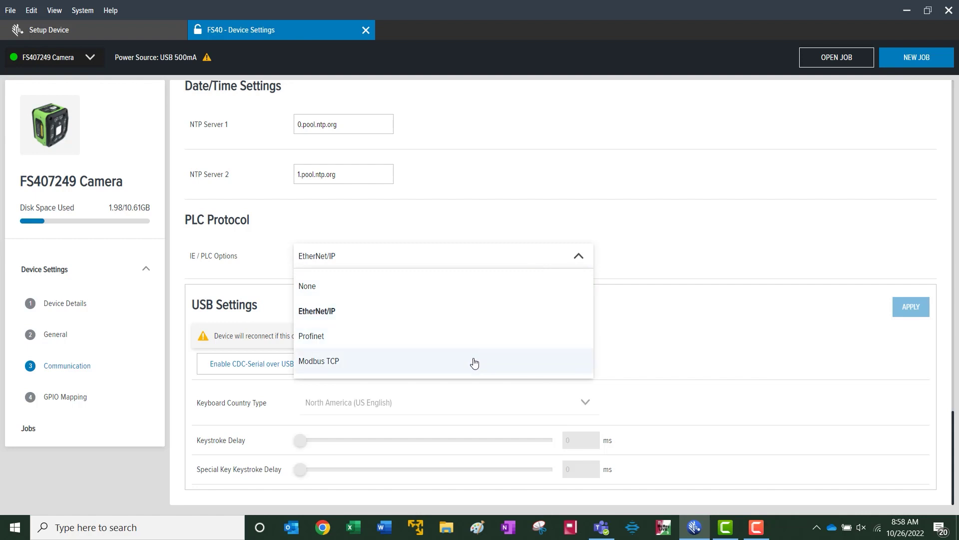
left_click(76, 400)
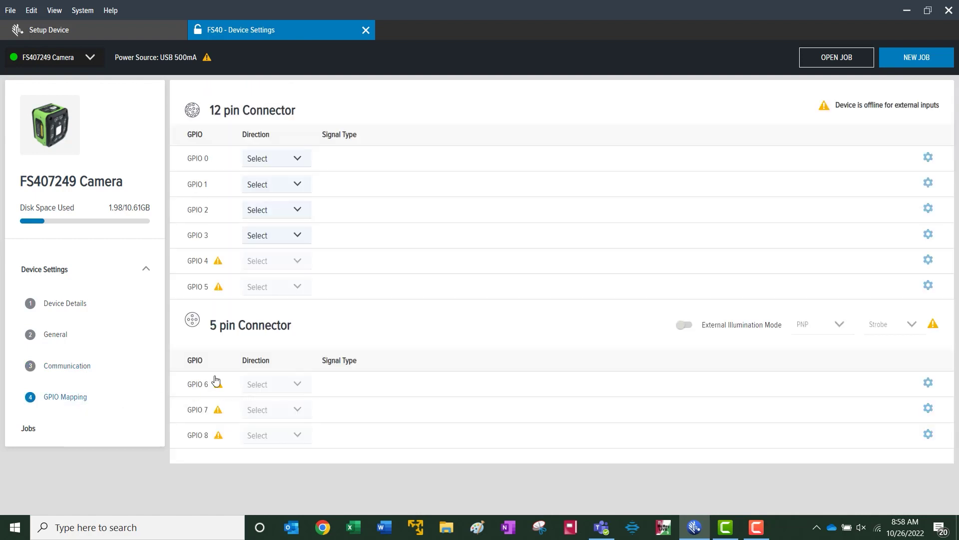
Review the GPIO 0 Direction options: Input, Output, Static High and Static Low.
left_click(297, 159)
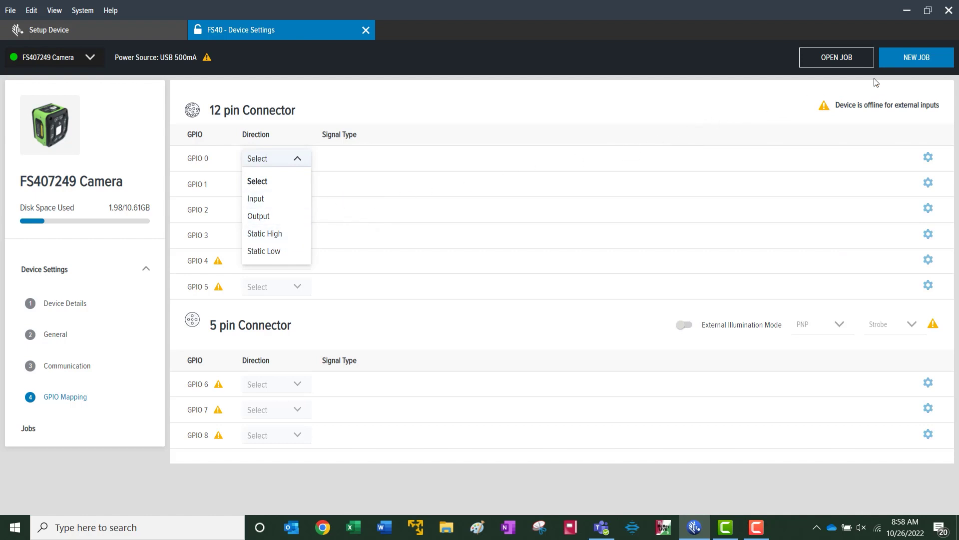
Create a new camera job named Demo.
left_click(897, 68)
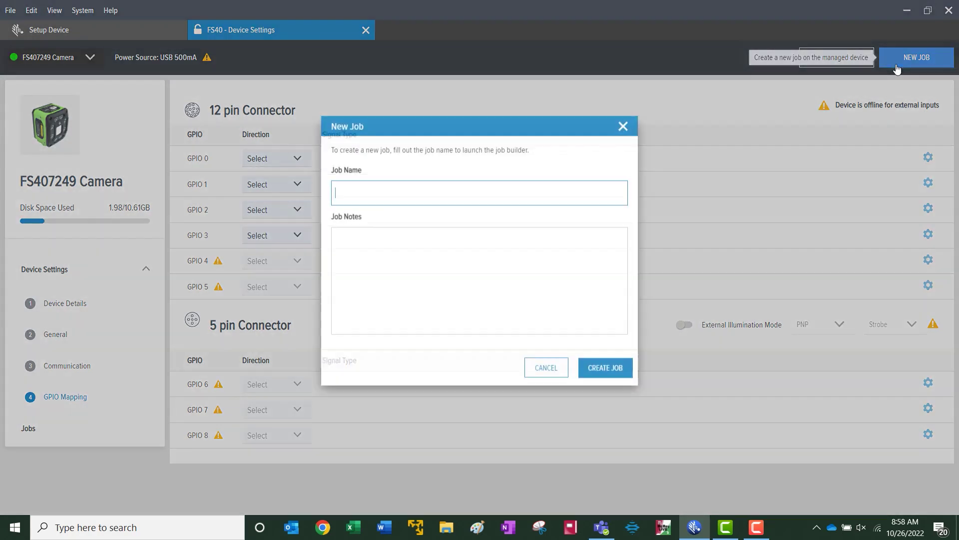
type("Demo")
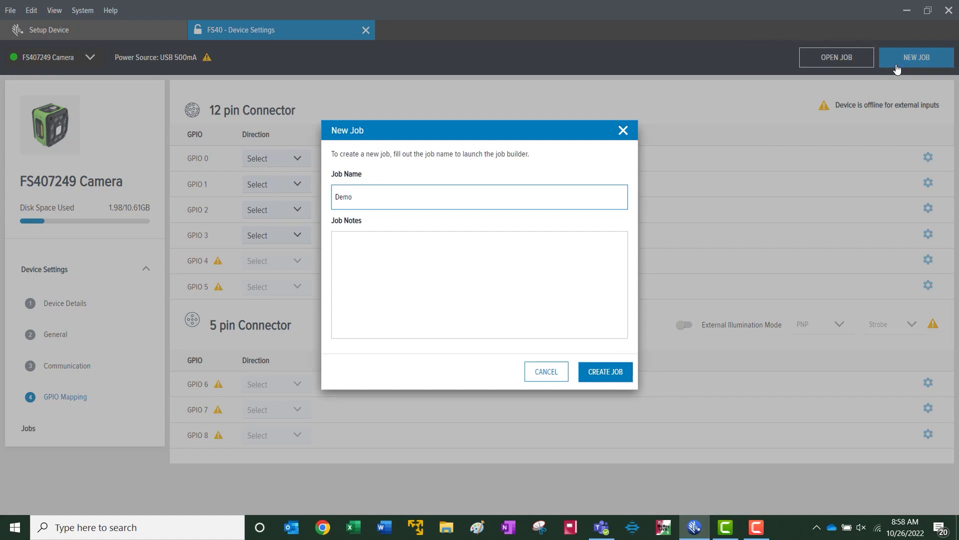
left_click(600, 372)
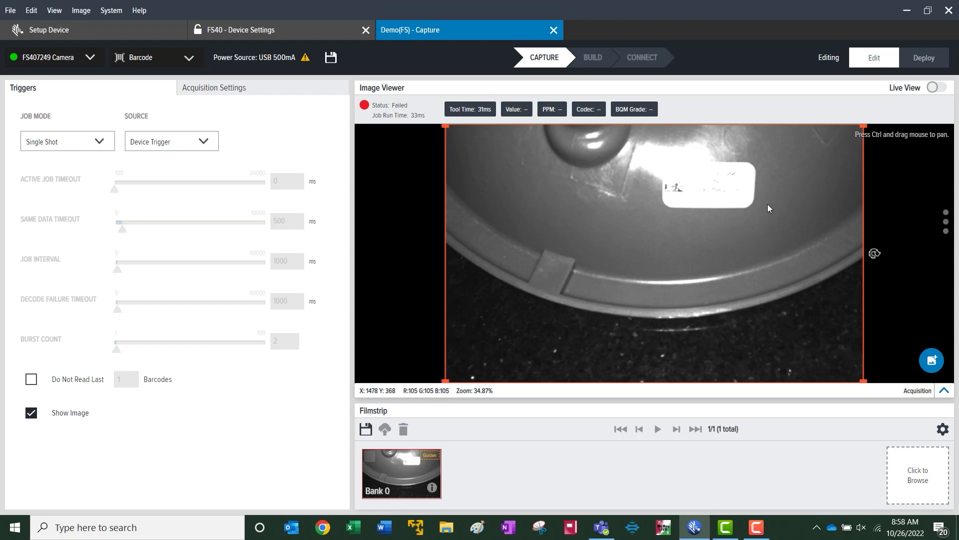
Capture a fresh label image with Live View, review Job Mode and Source options, and show Acquisition Settings.
left_click(939, 89)
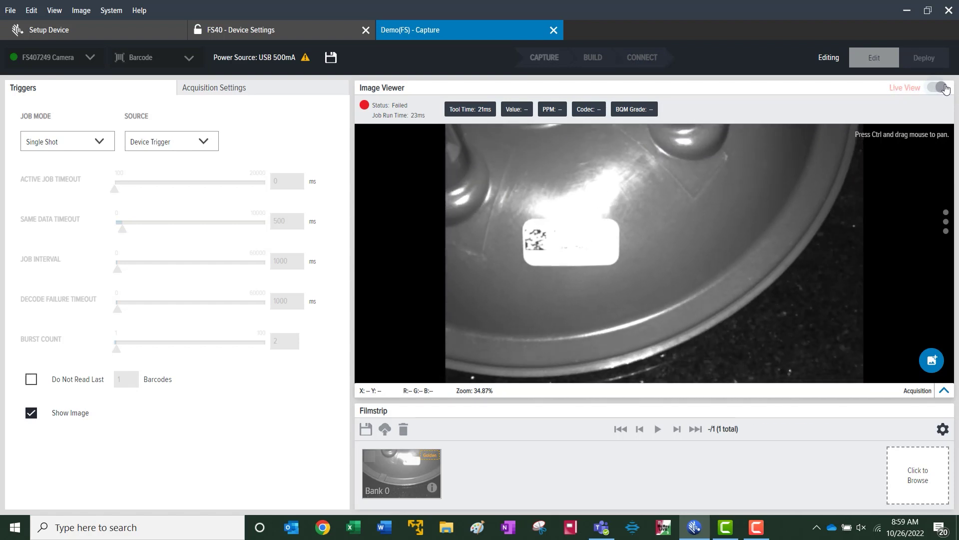
left_click(937, 90)
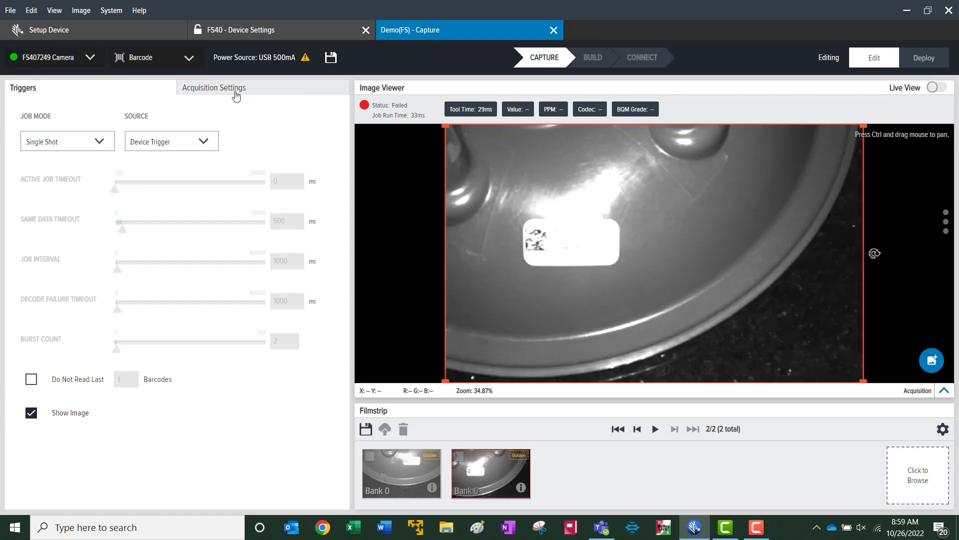
left_click(100, 143)
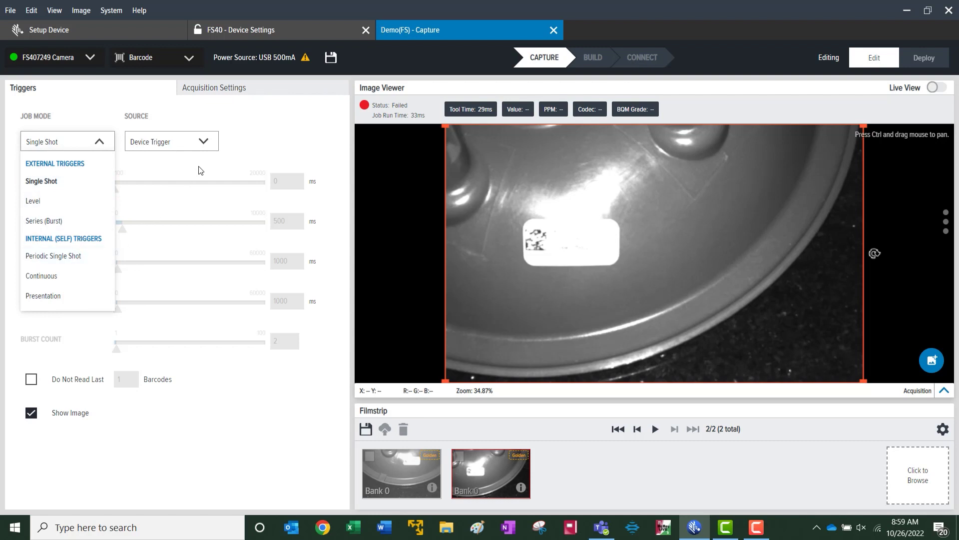
left_click(205, 143)
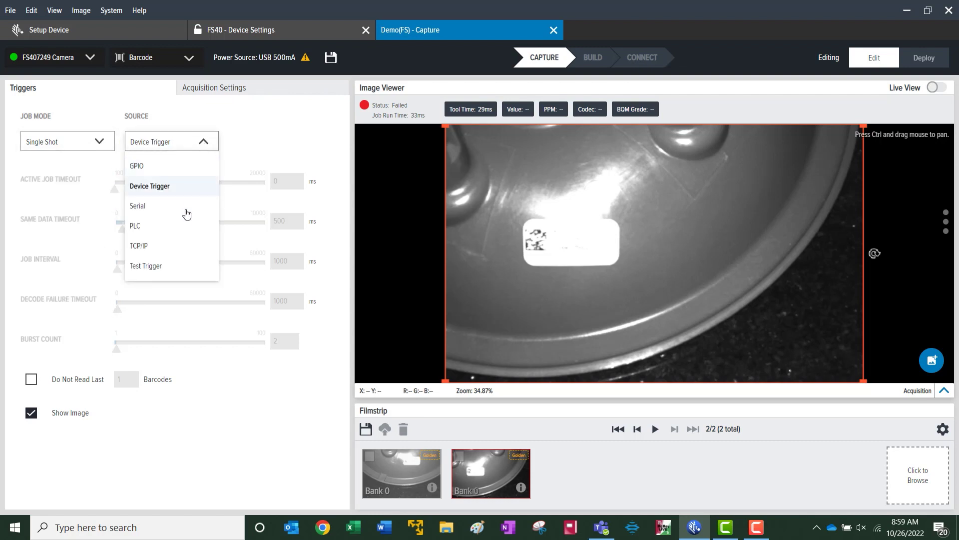
left_click(232, 94)
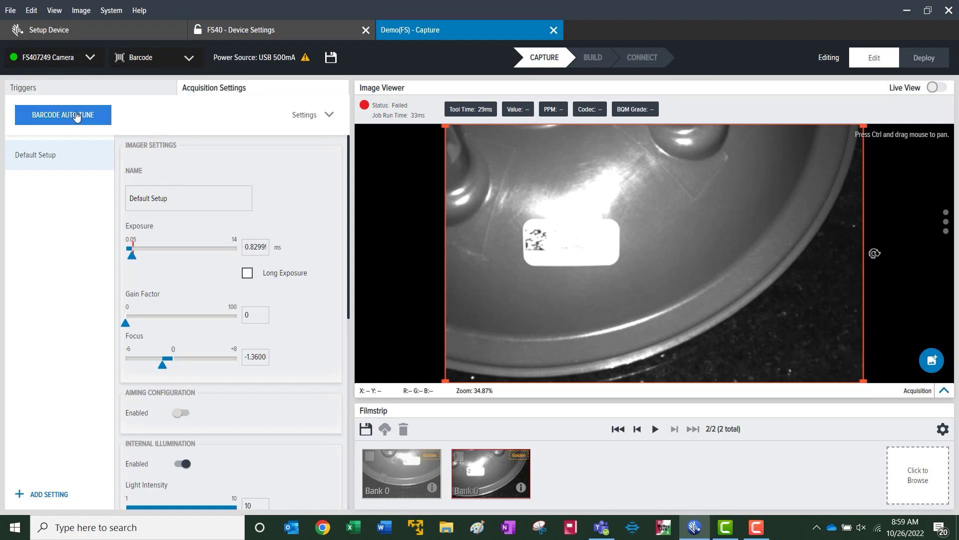
Run Barcode Auto Tune to get a Good Read DATAMATRIX at 0.251 ms exposure.
left_click(70, 116)
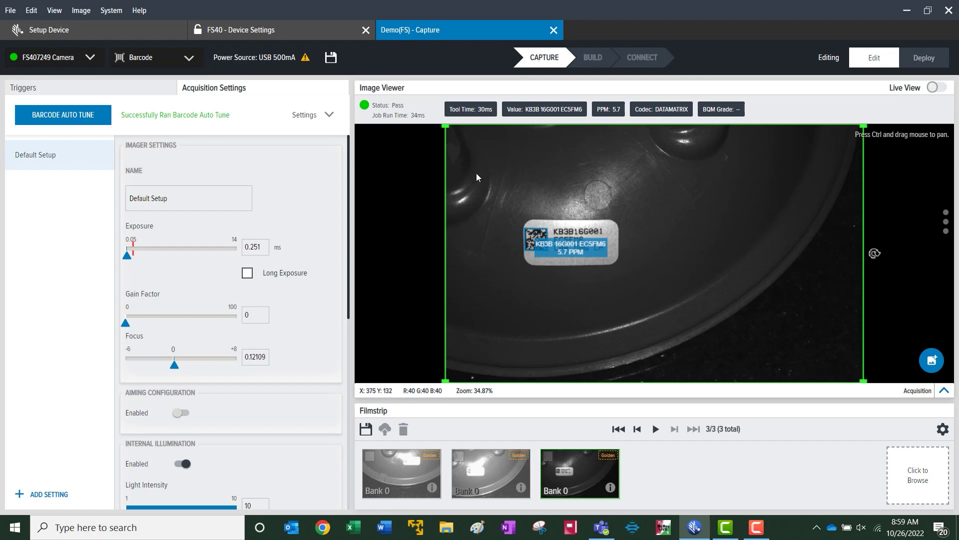
scroll(336, 244, "down", 6)
scroll(323, 263, "up", 6)
Go to the Build step and show the barcode tool's Image Banks tab, listing Default Setup (Bank 0).
left_click(588, 63)
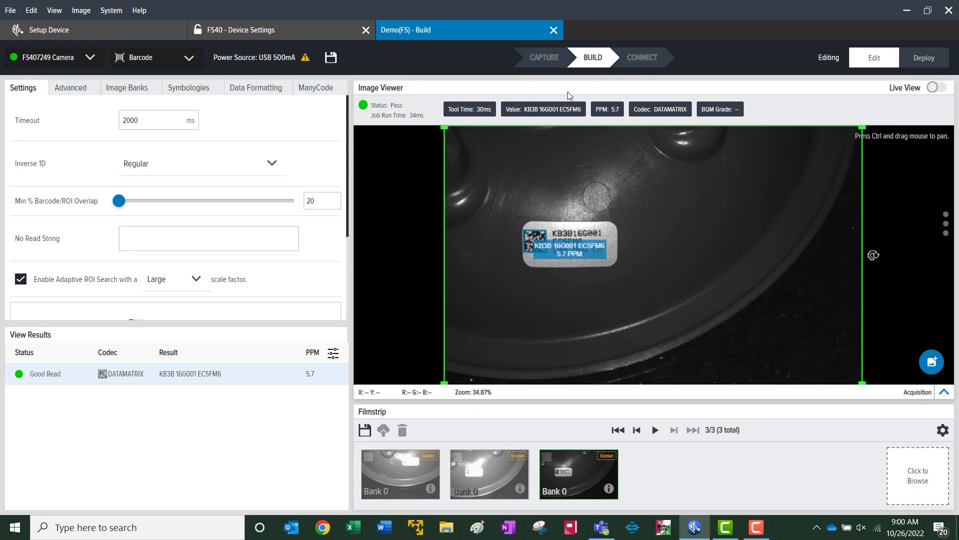
scroll(209, 205, "down", 3)
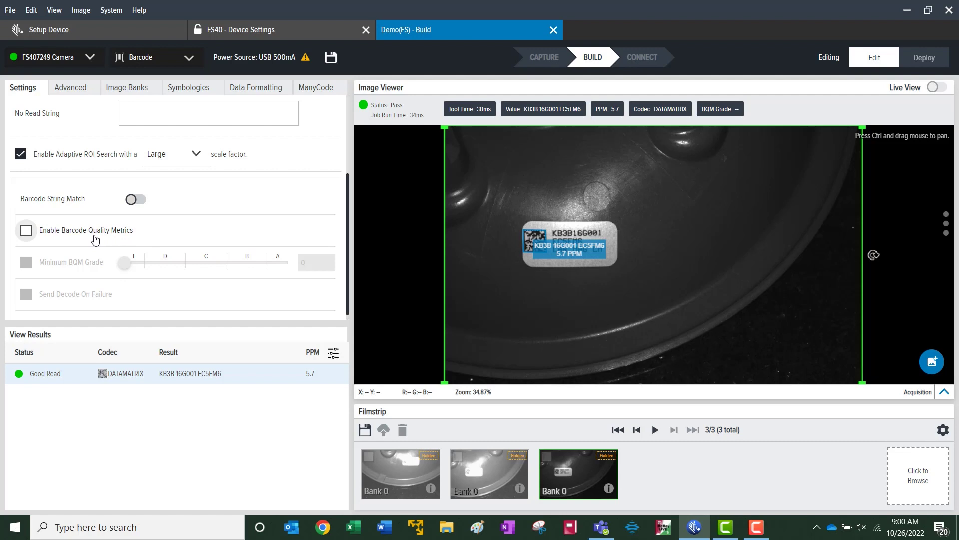
left_click(69, 94)
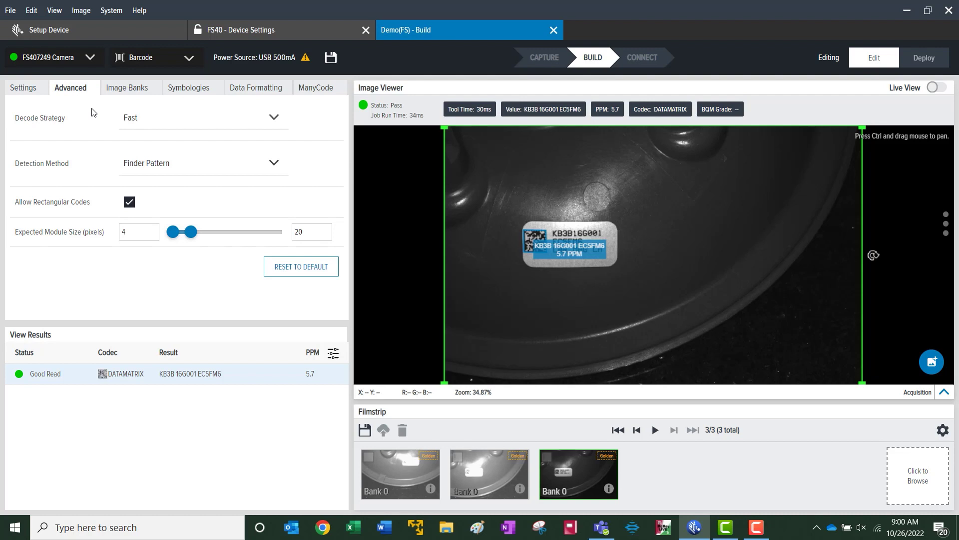
left_click(131, 90)
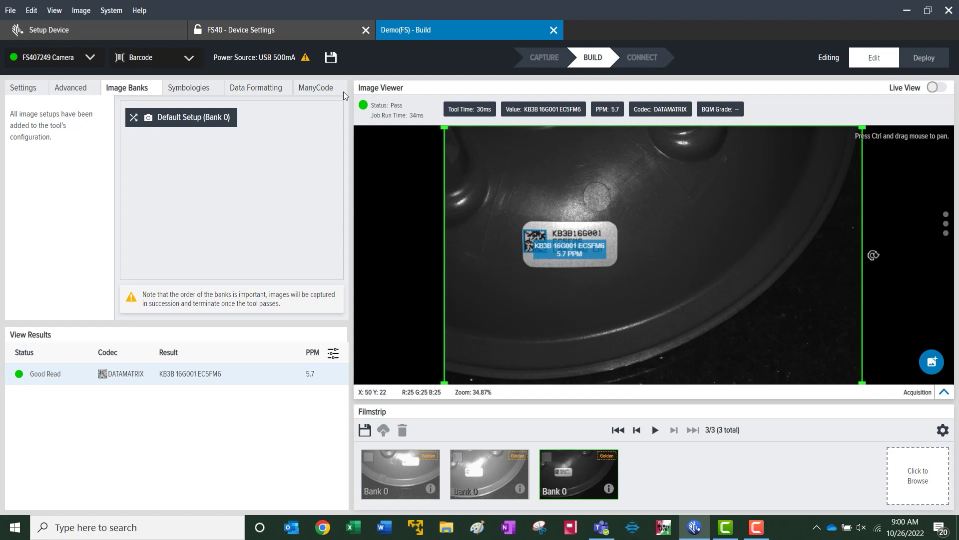
In Symbologies, clear Select All Symbologies and enable only Data Matrix for decoding.
left_click(202, 91)
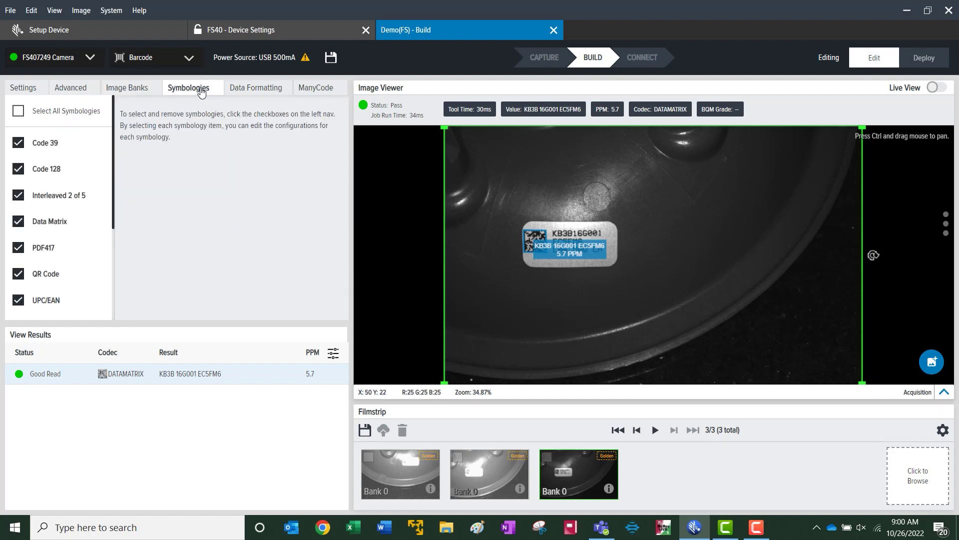
mouse_move(50, 144)
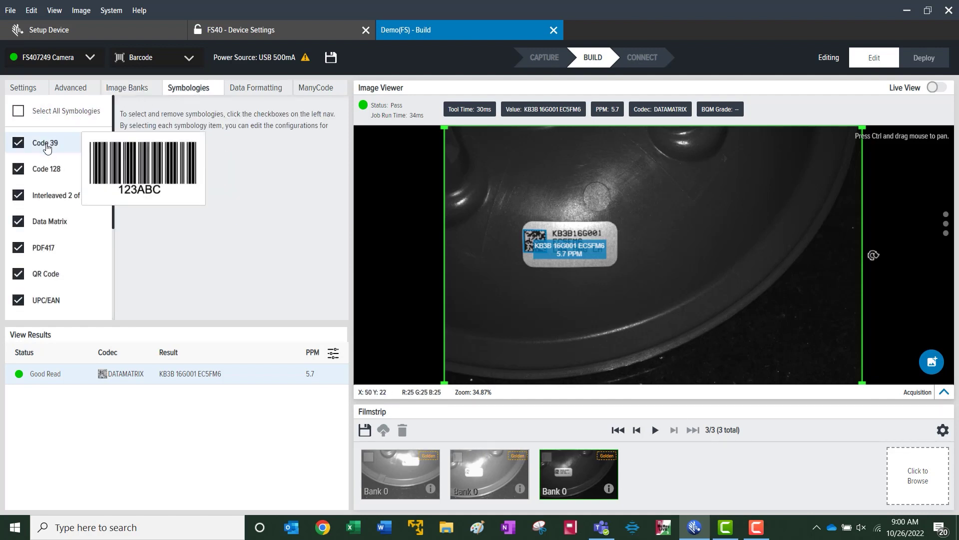
mouse_move(45, 209)
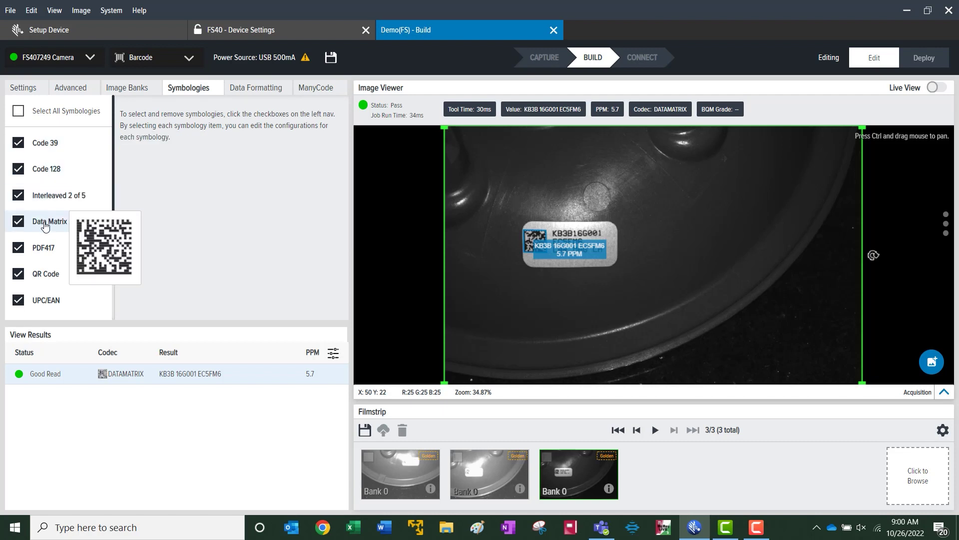
mouse_move(47, 281)
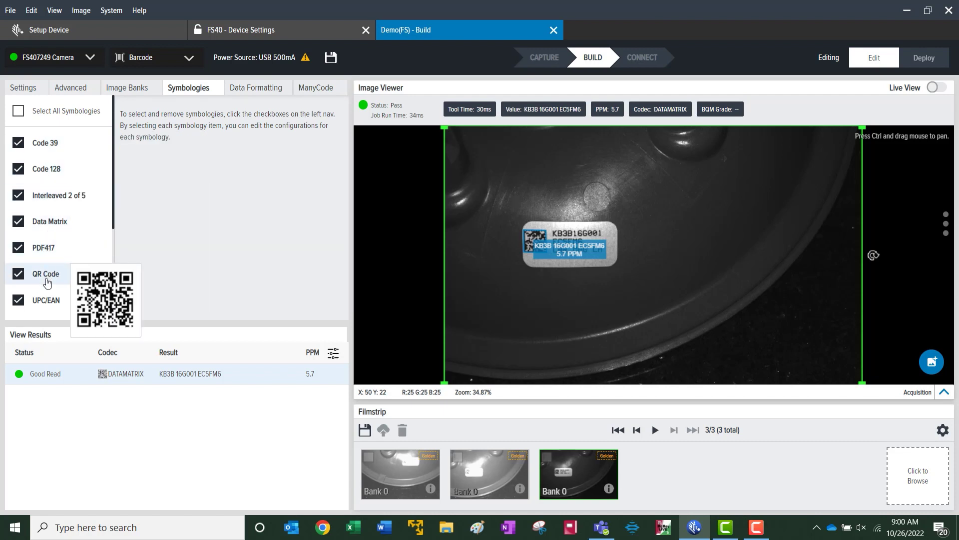
mouse_move(35, 172)
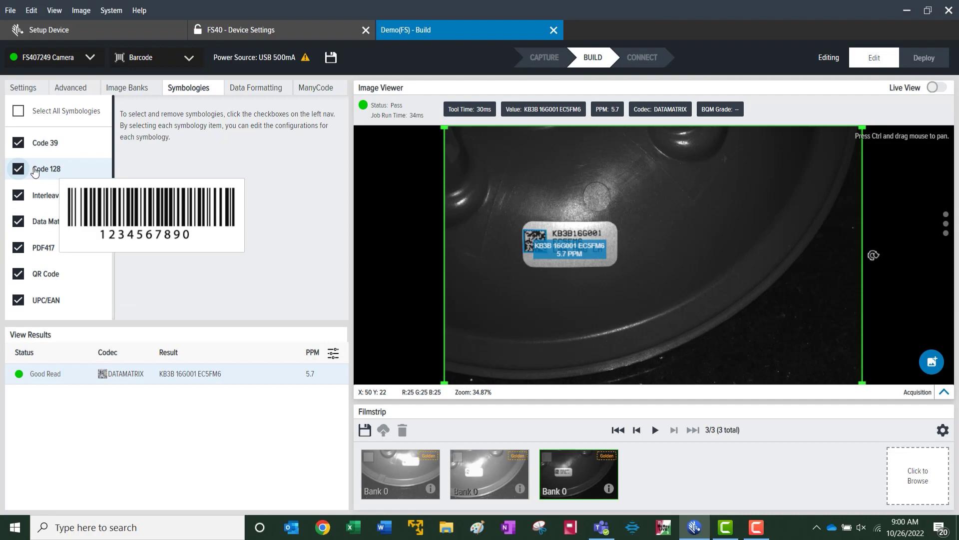
scroll(31, 202, "down", 3)
scroll(30, 208, "up", 3)
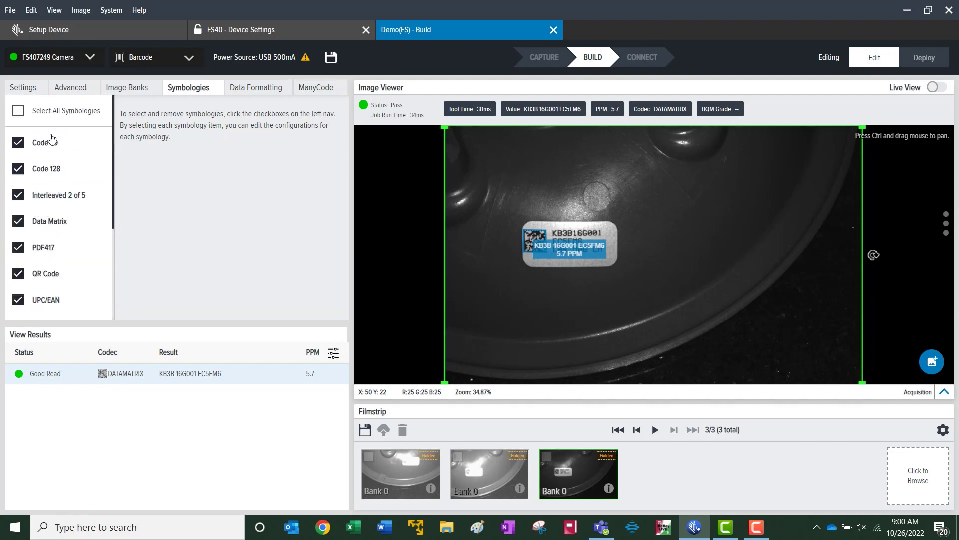
left_click(20, 113)
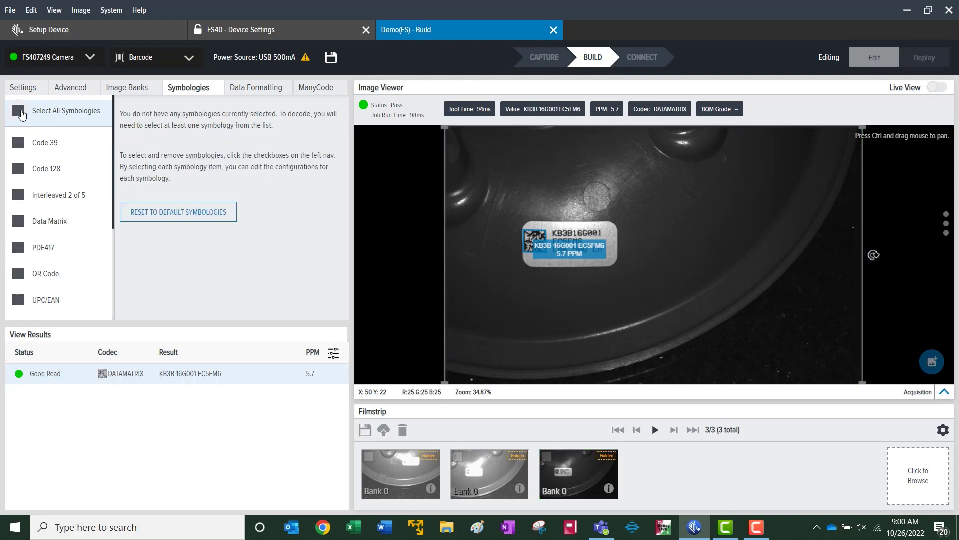
left_click(18, 222)
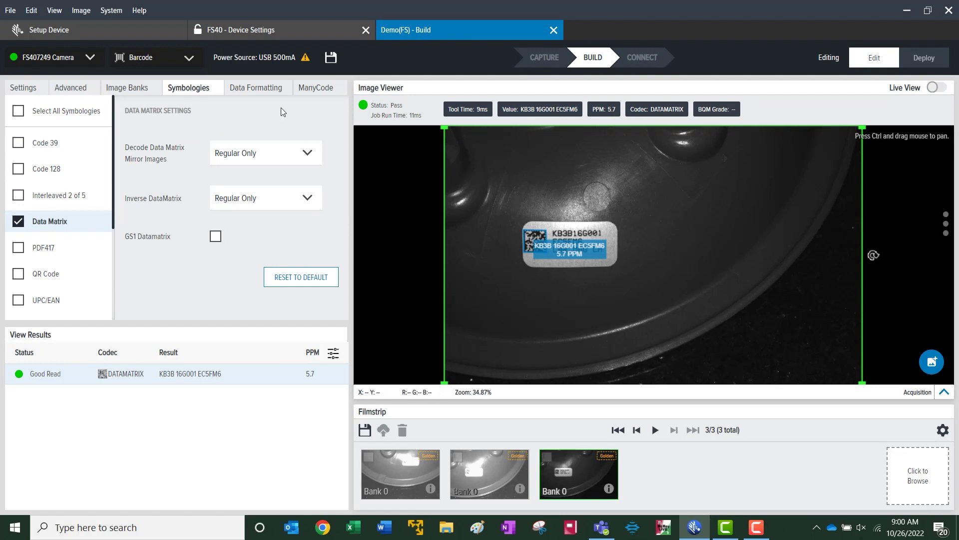
Set Data Formatting to Advanced Formatting and bring up the ManyCode settings.
left_click(273, 90)
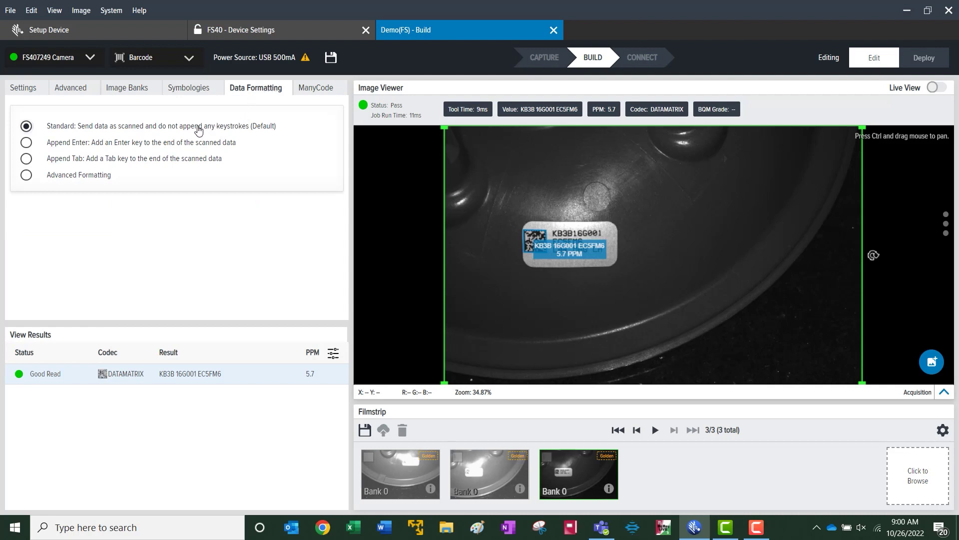
left_click(97, 177)
scroll(123, 232, "down", 2)
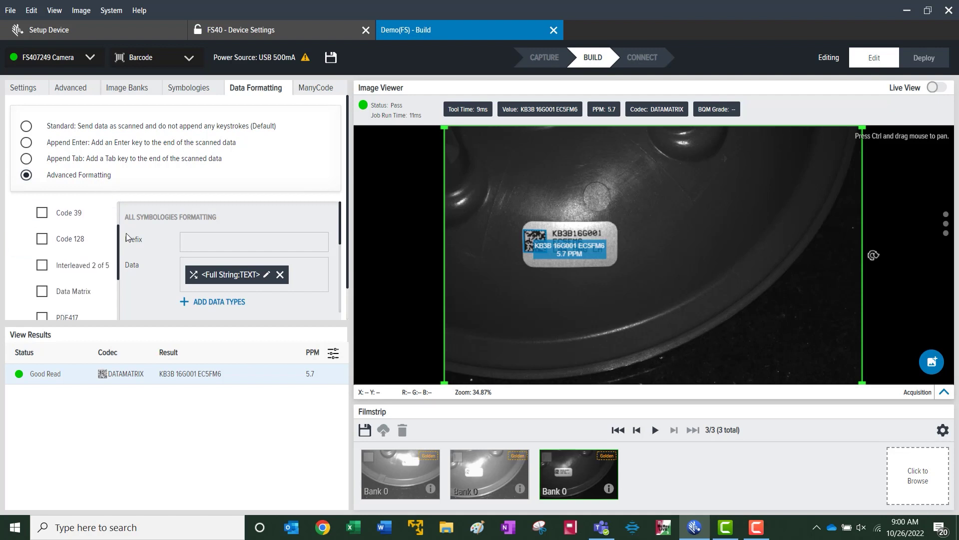
scroll(130, 235, "down", 2)
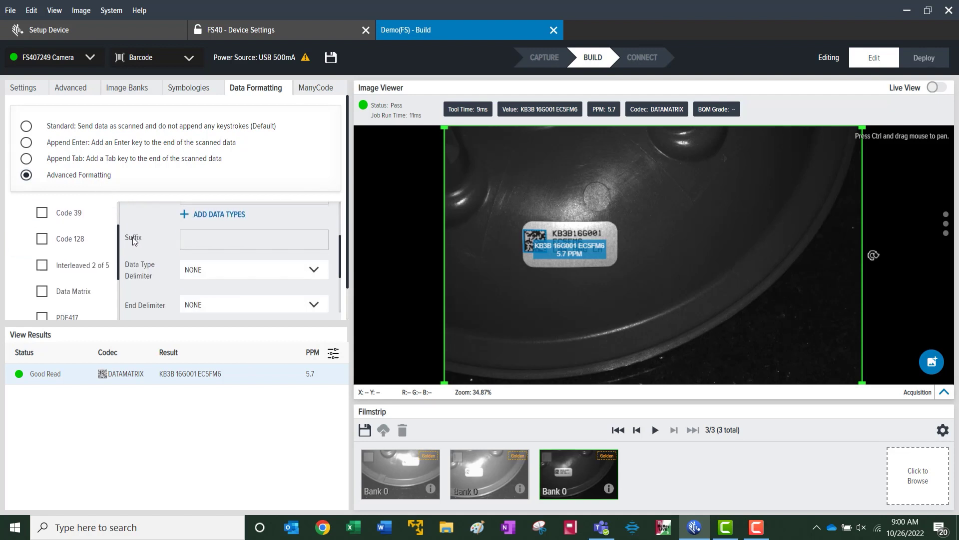
left_click(315, 90)
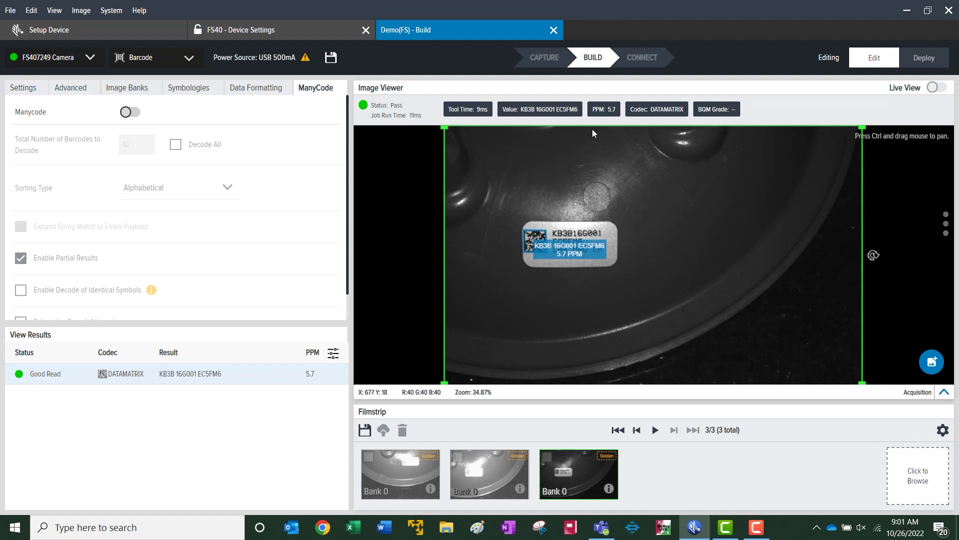
Capture a series of new test images of the part, then advance to the Connect step.
left_click(939, 358)
left_click(937, 359)
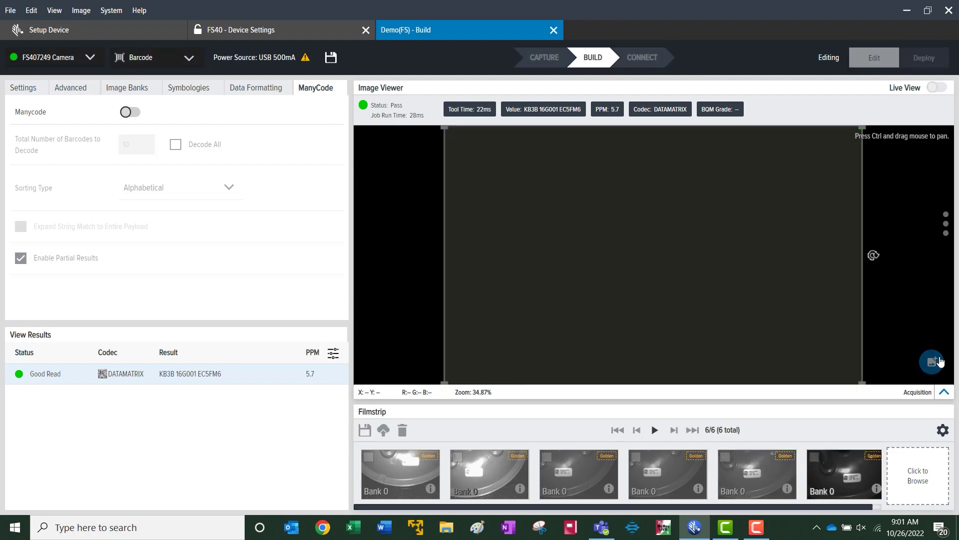
left_click(939, 361)
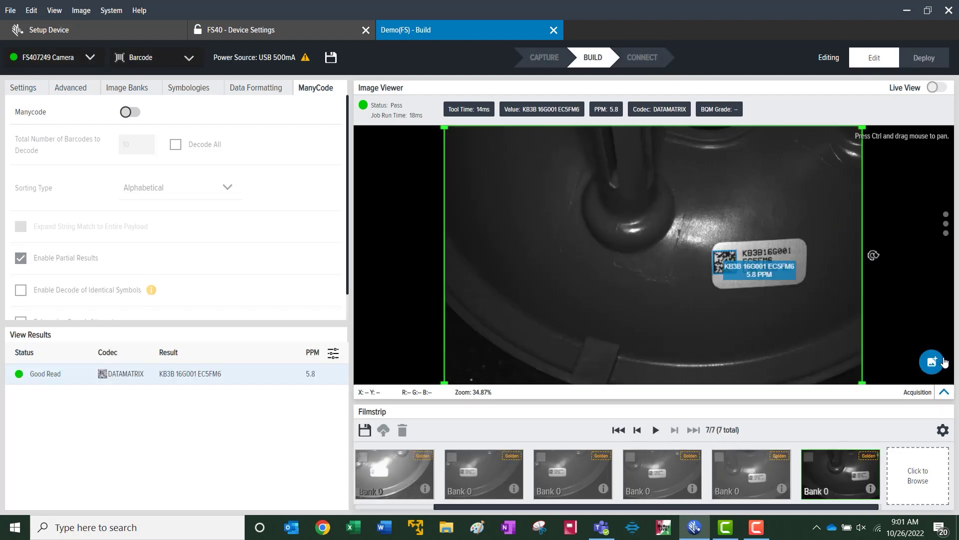
left_click(942, 360)
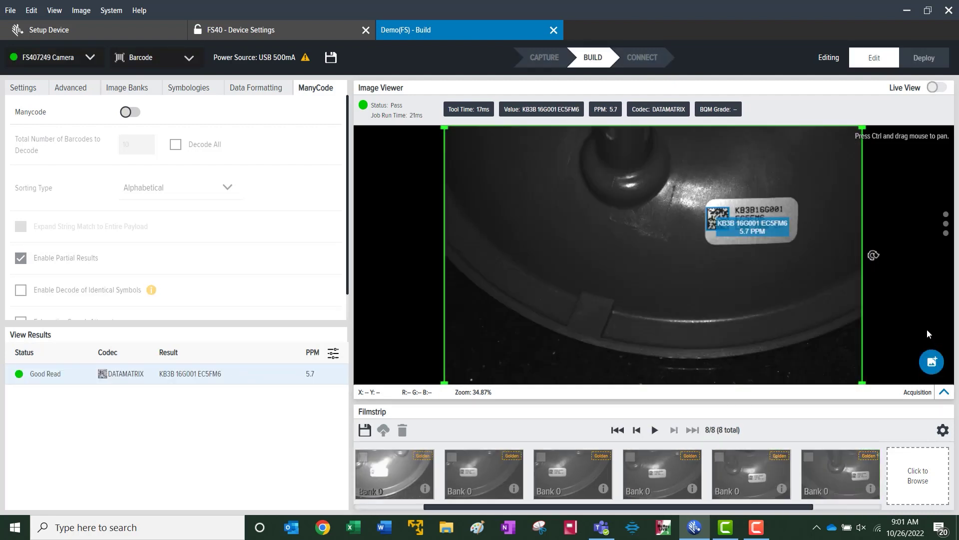
left_click(661, 61)
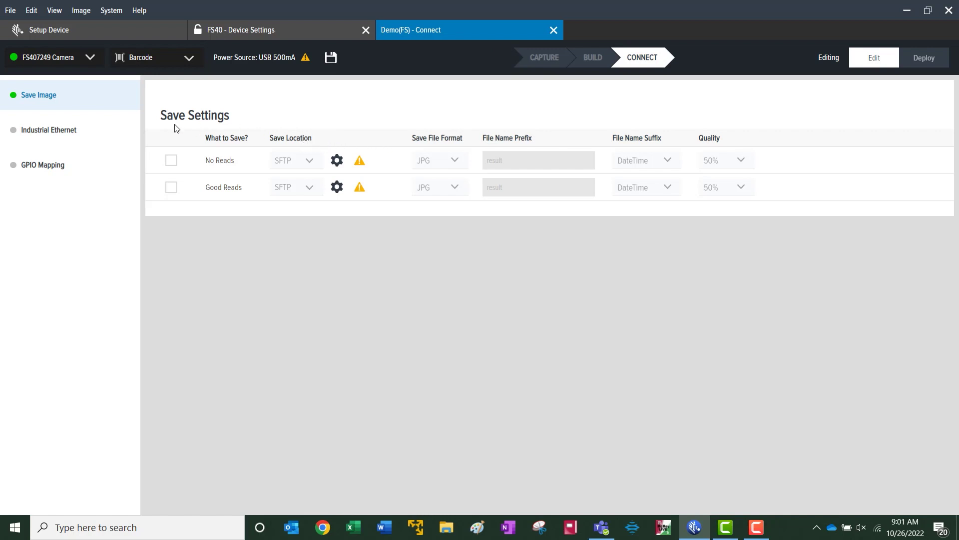
Add tool_time and decode_count to the Industrial Ethernet Results Data, making the message 74 bytes.
left_click(43, 132)
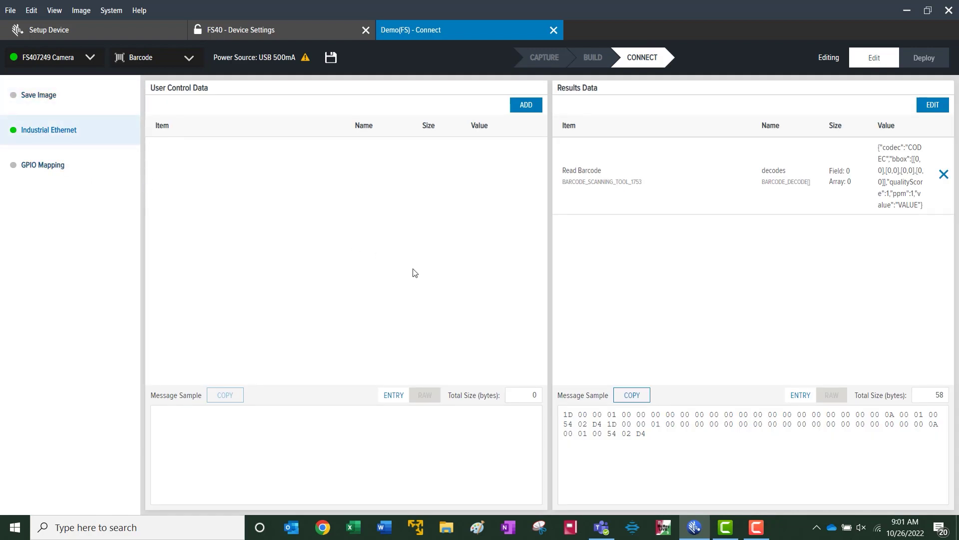
left_click(930, 105)
left_click(157, 135)
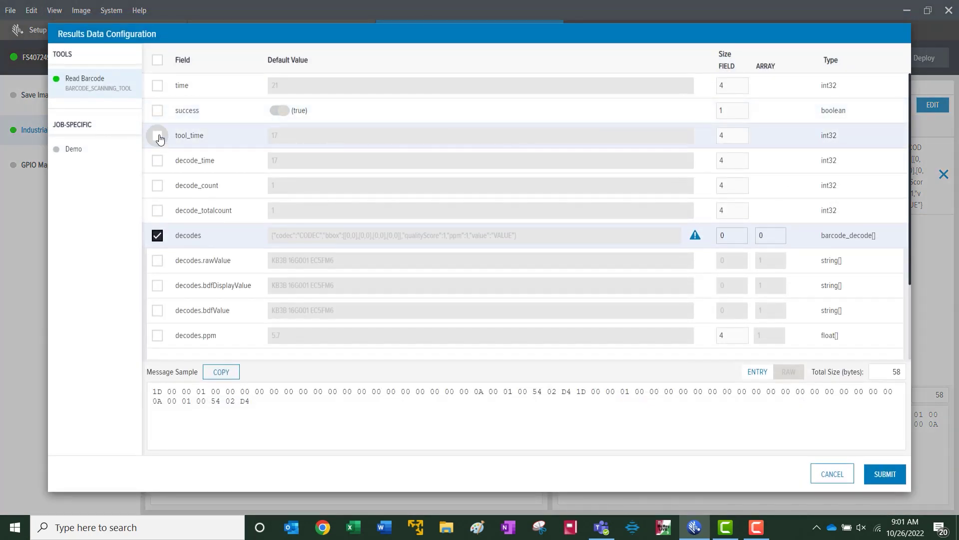
left_click(158, 186)
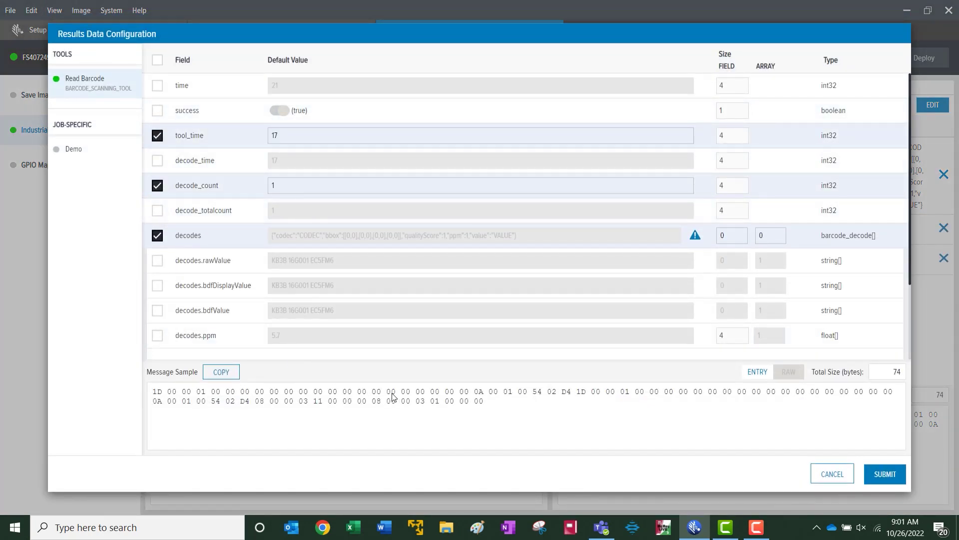
left_click(878, 477)
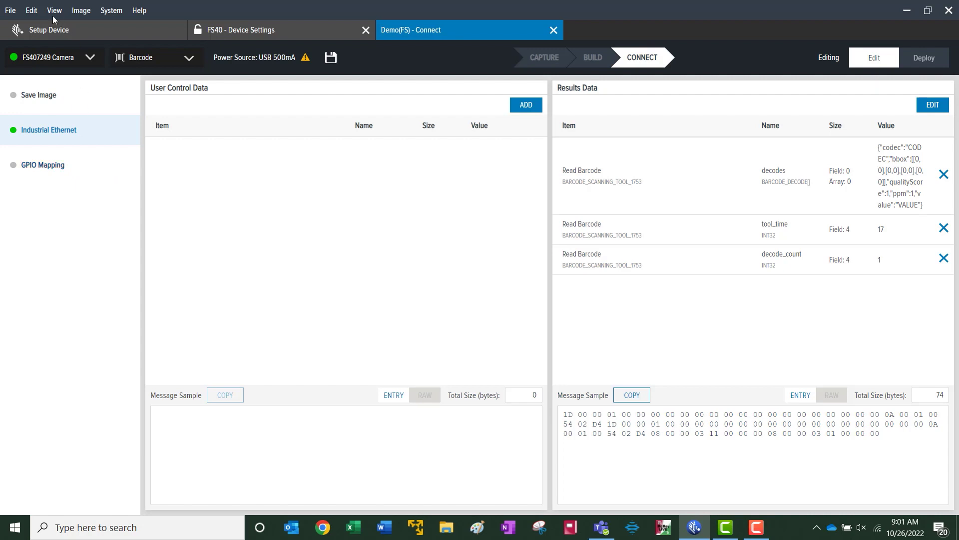
Save the job as Job_FS40_Demo_2022.10.26 through File > Save, then deploy it to the FS40 camera.
left_click(9, 11)
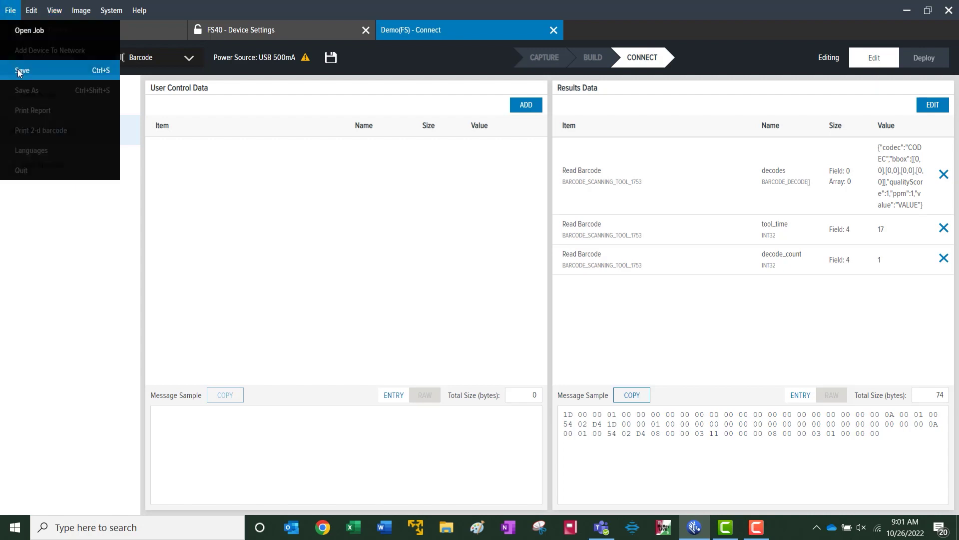
left_click(18, 72)
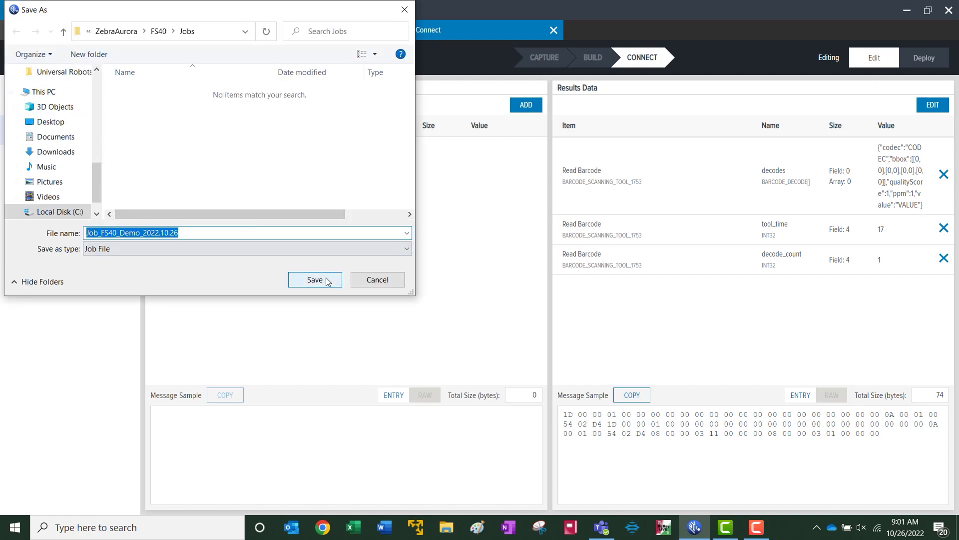
left_click(326, 279)
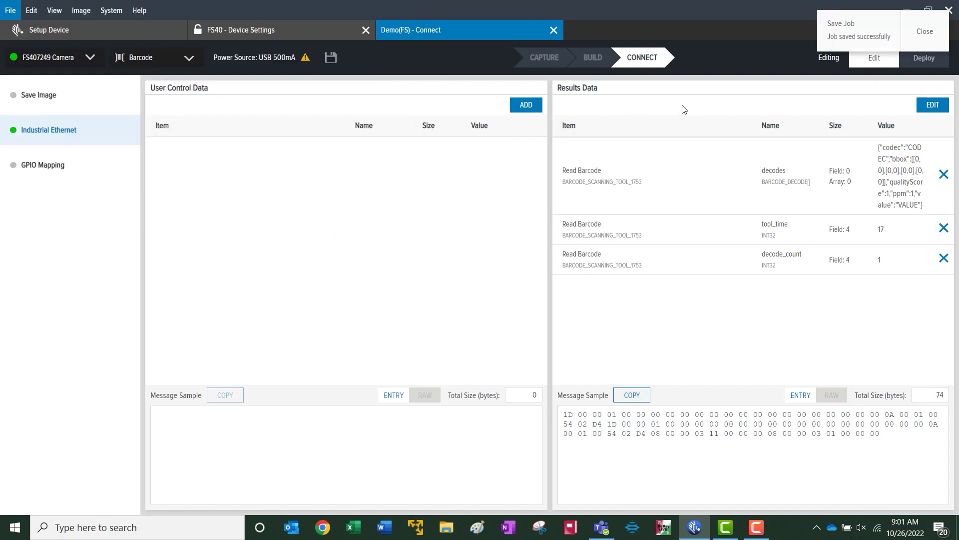
left_click(924, 31)
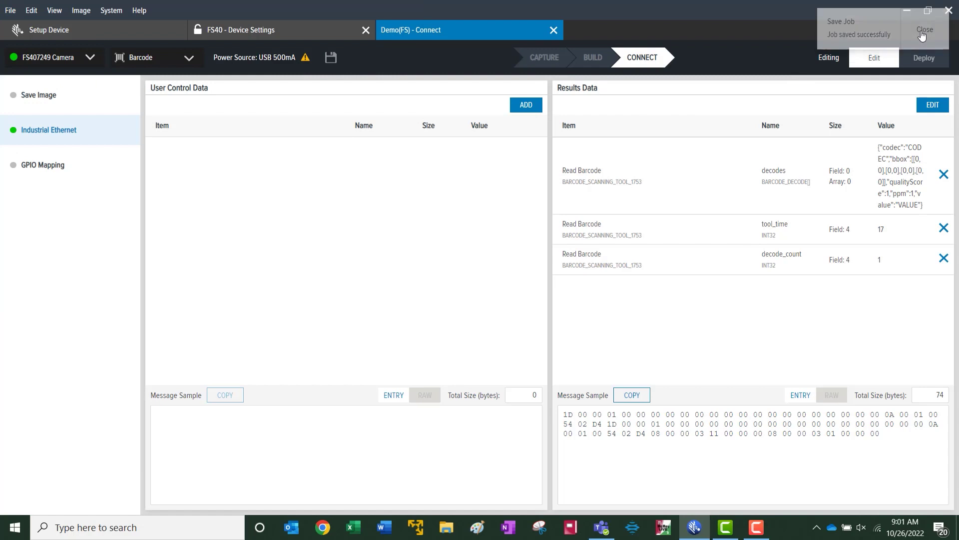
left_click(928, 58)
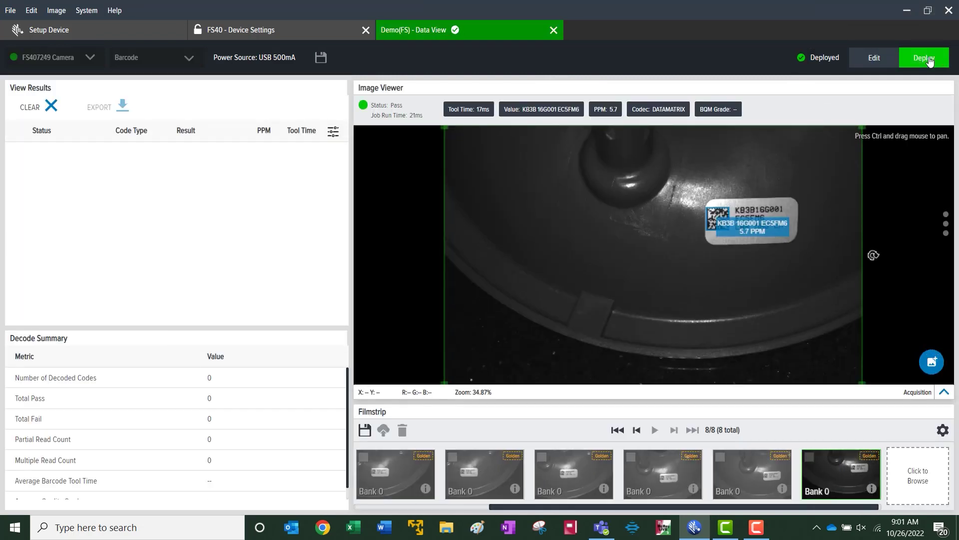